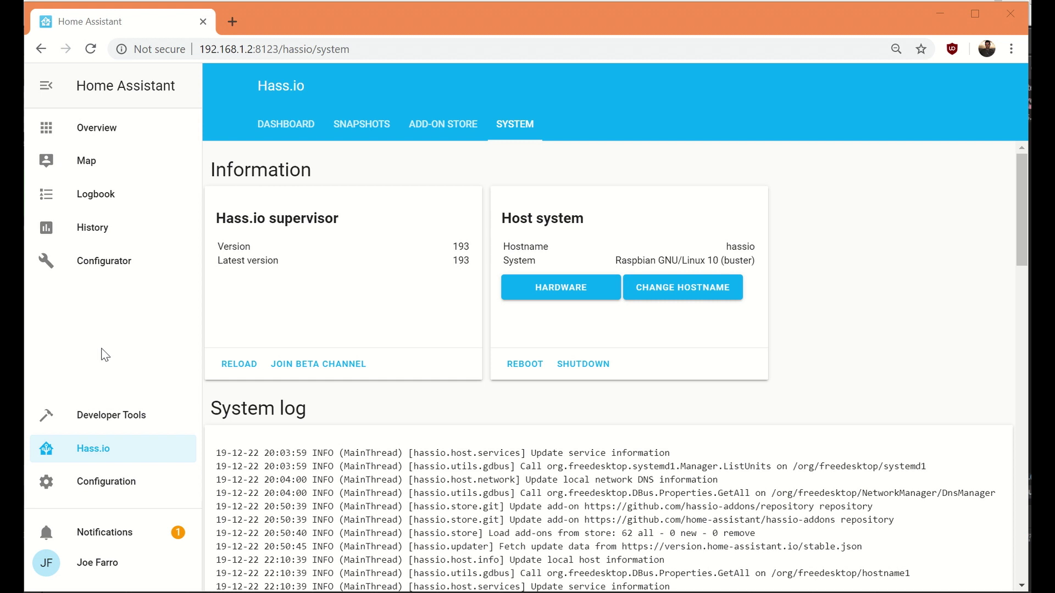
# - Review the Hass.io hardware list, highlighting serial ports /dev/ttyUSB0 and /dev/ttyUSB1
pyautogui.click(96, 455)
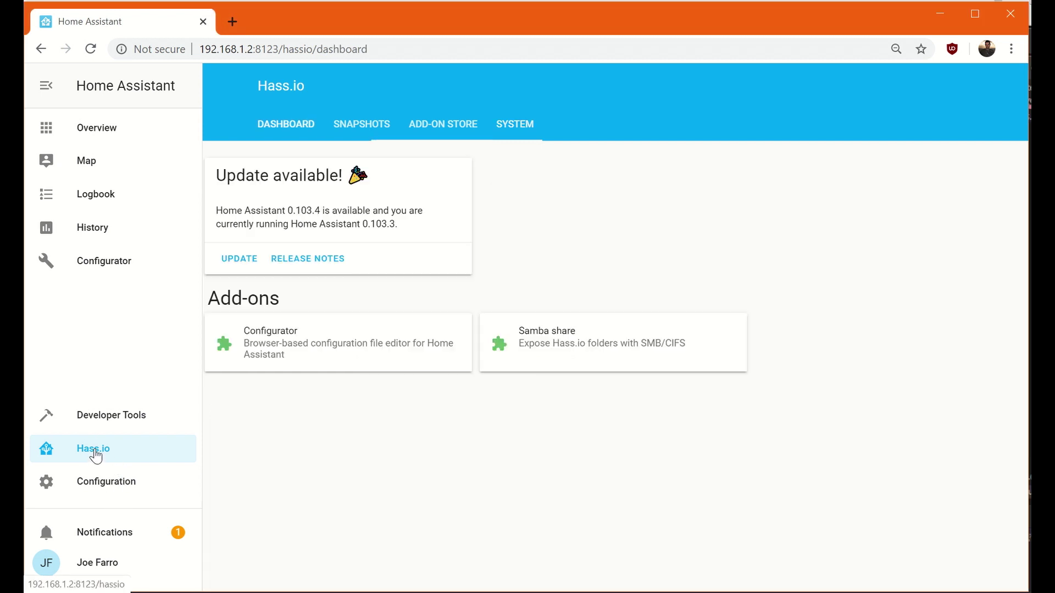
pyautogui.click(504, 132)
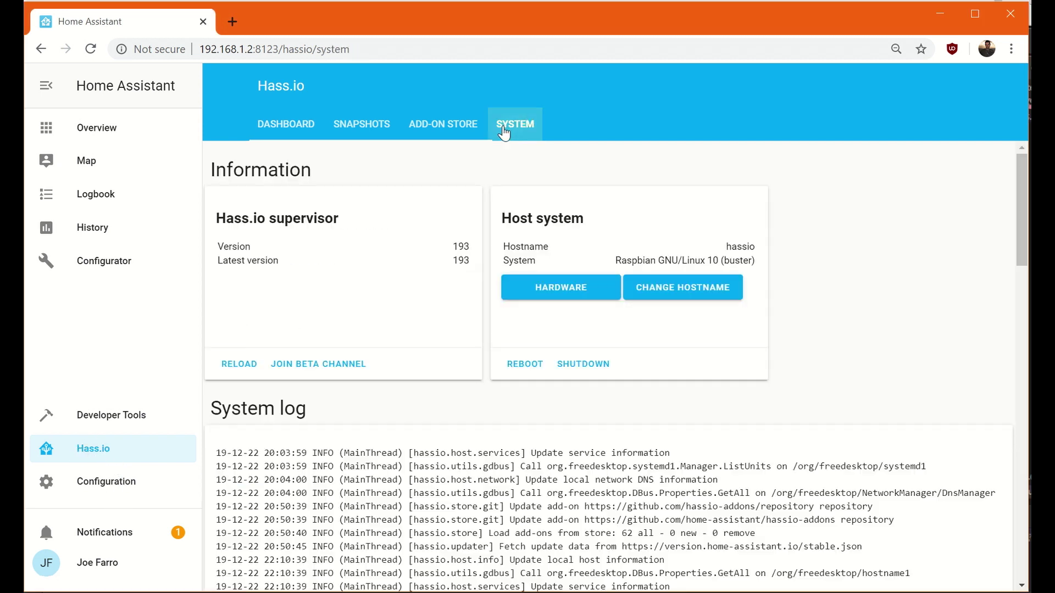
pyautogui.click(560, 293)
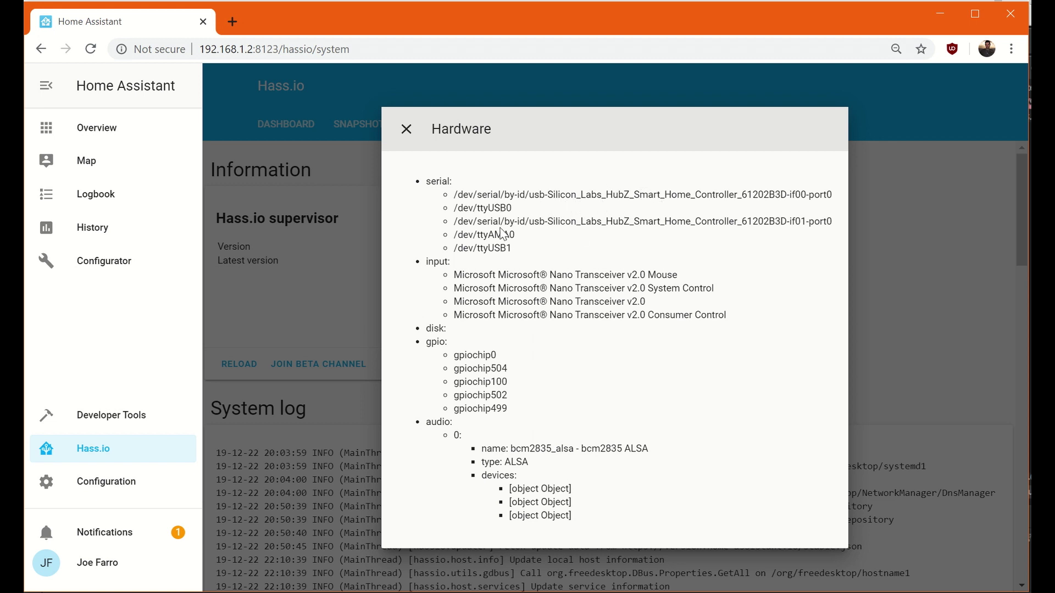
pyautogui.moveTo(523, 211); pyautogui.dragTo(440, 209)
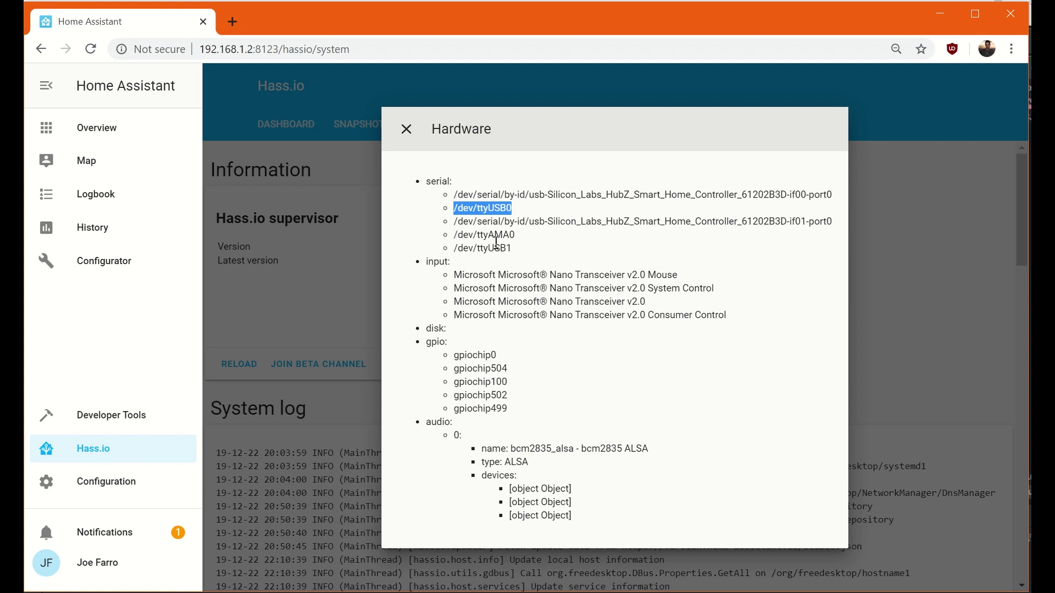
pyautogui.moveTo(519, 249); pyautogui.dragTo(452, 249)
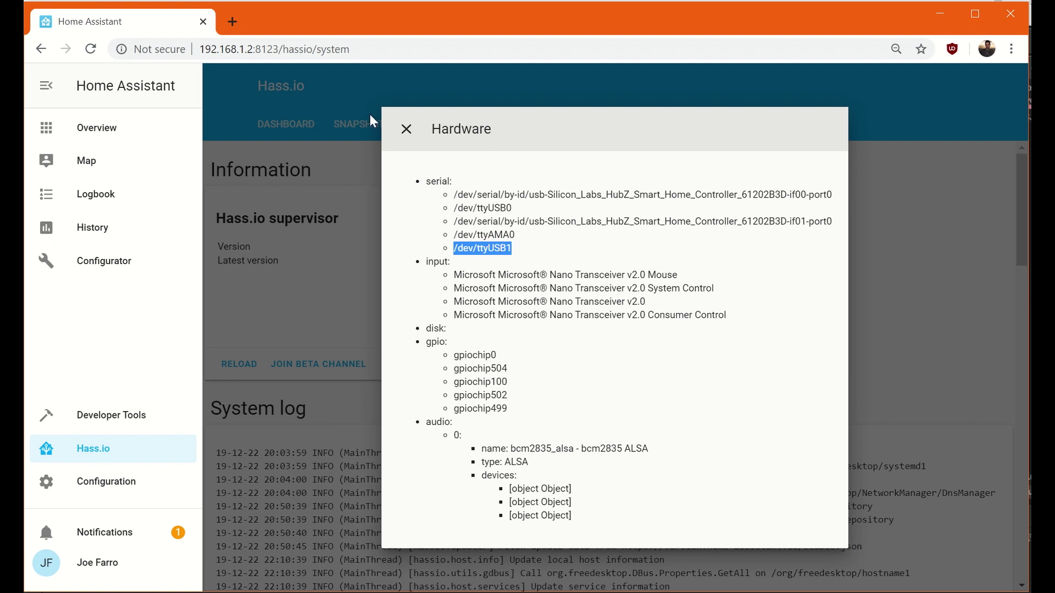
pyautogui.click(404, 130)
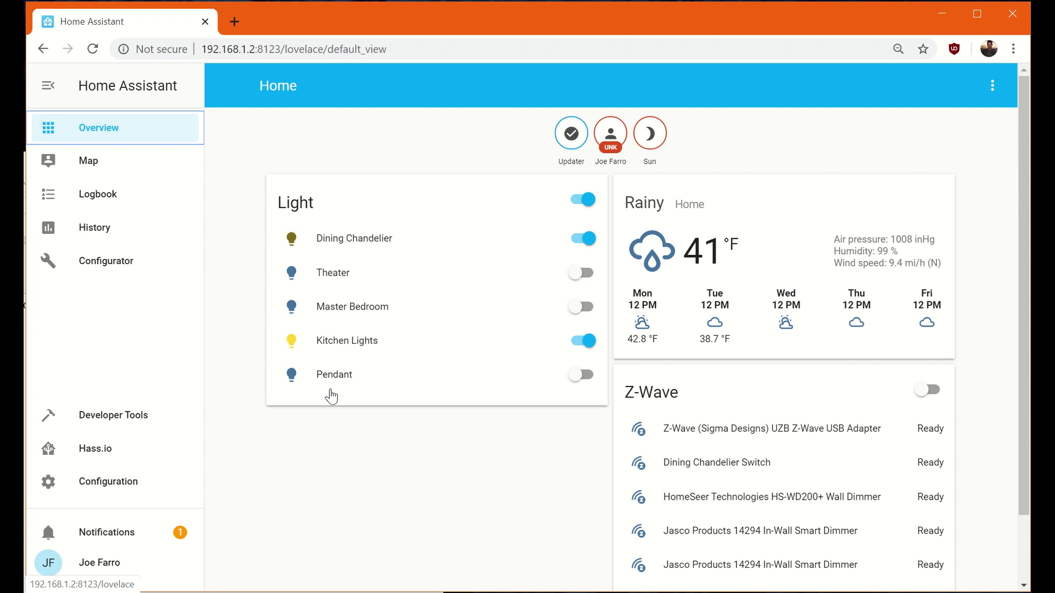
pyautogui.scroll(-1, 714, 569)
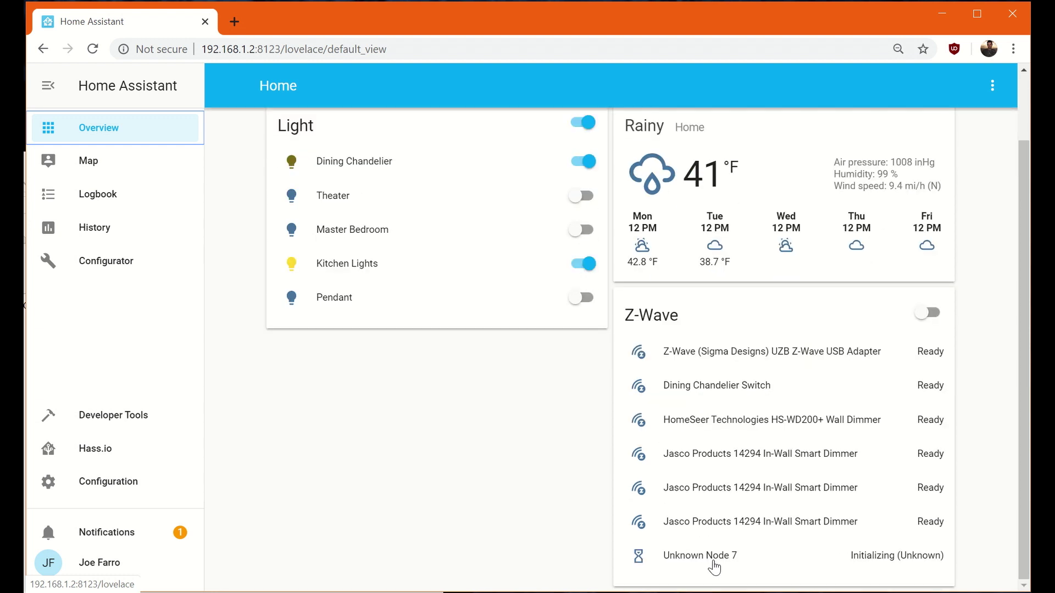
pyautogui.scroll(1, 713, 564)
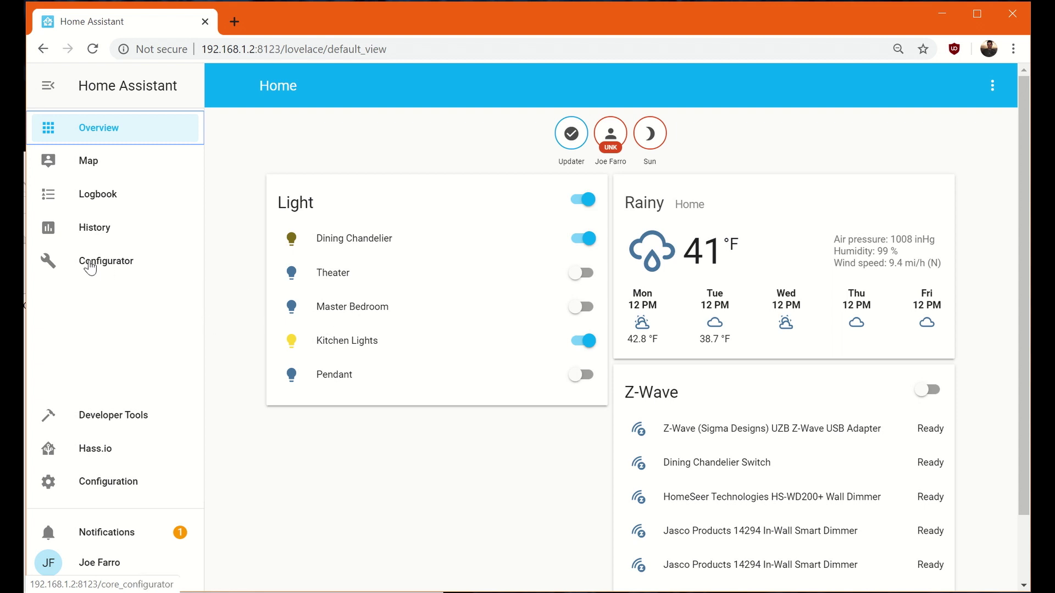
pyautogui.click(89, 268)
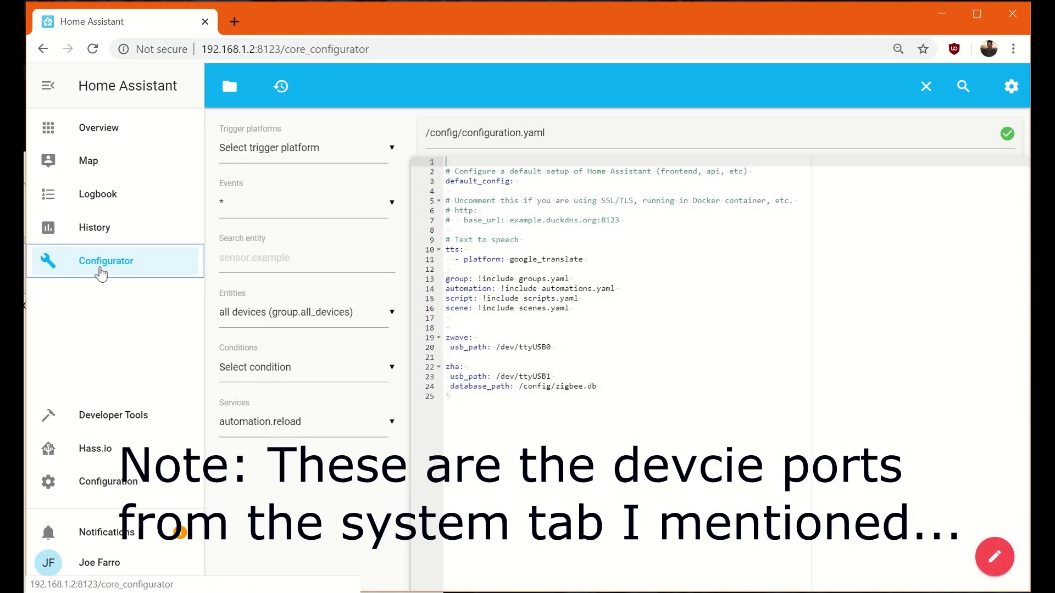
pyautogui.moveTo(441, 338)
pyautogui.moveTo(599, 388)
pyautogui.mouseDown()
pyautogui.moveTo(493, 379)
pyautogui.moveTo(418, 338)
pyautogui.mouseUp()
pyautogui.click(477, 403)
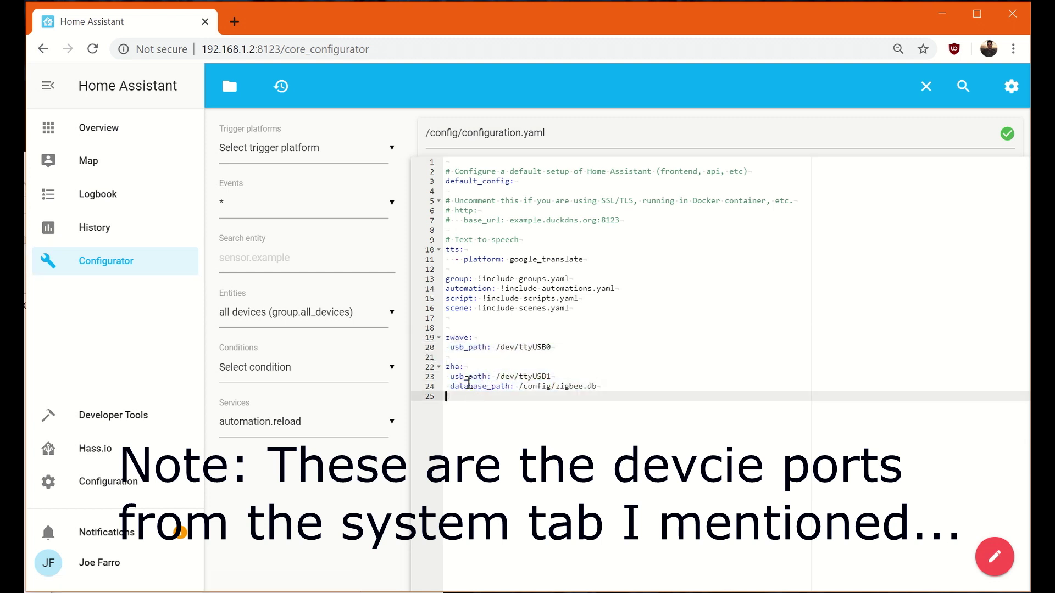
pyautogui.moveTo(552, 347); pyautogui.dragTo(445, 347)
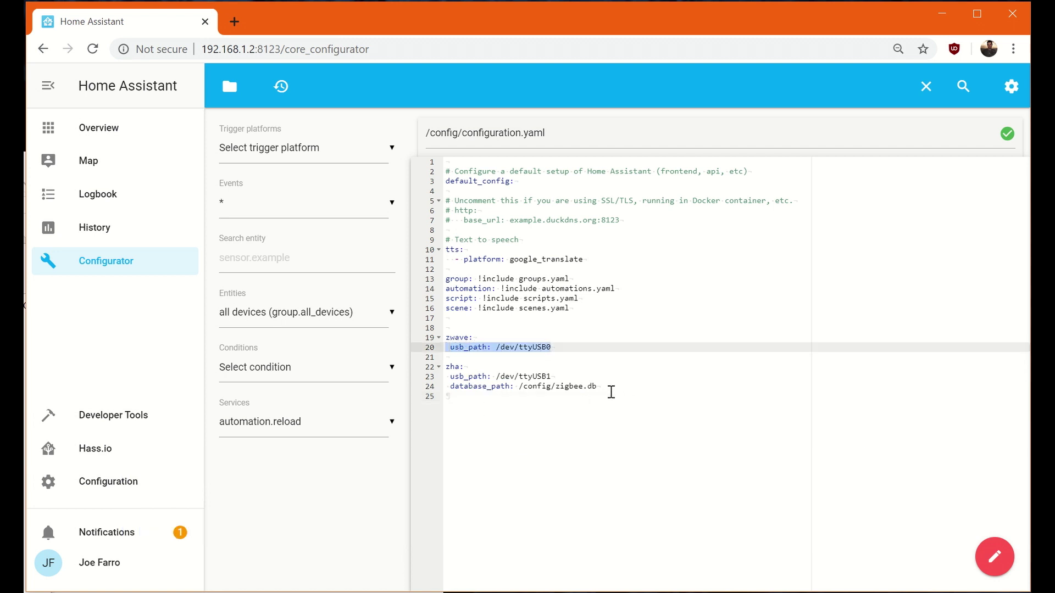
pyautogui.moveTo(597, 386); pyautogui.dragTo(445, 376)
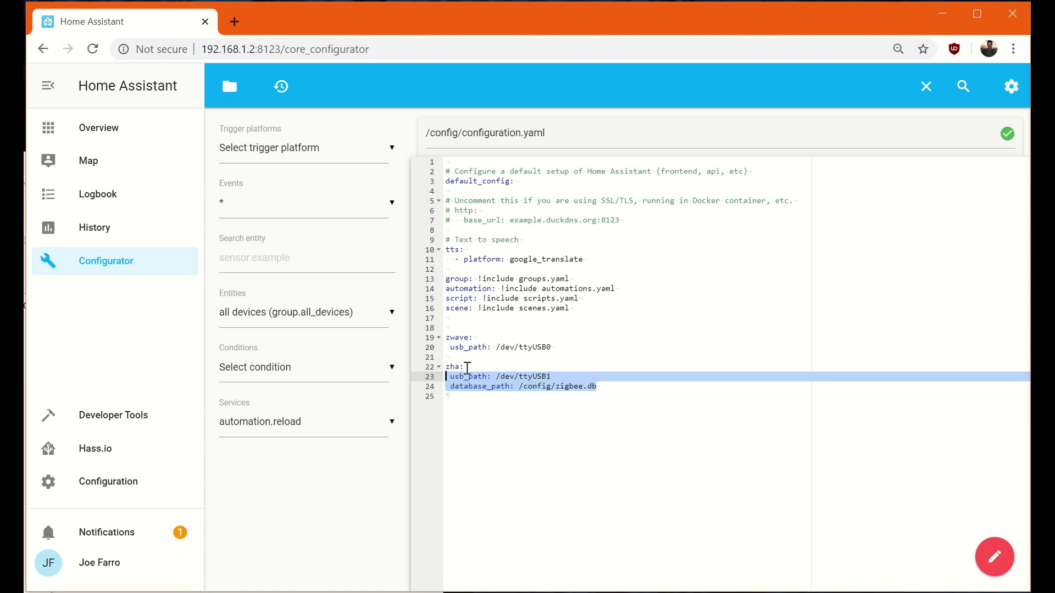
pyautogui.click(489, 446)
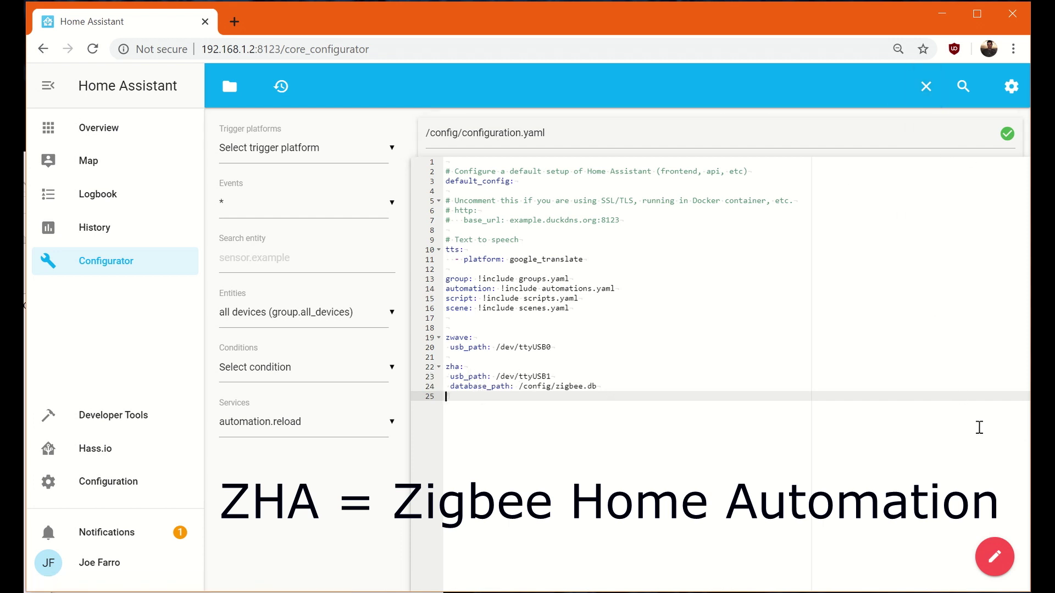
pyautogui.click(113, 136)
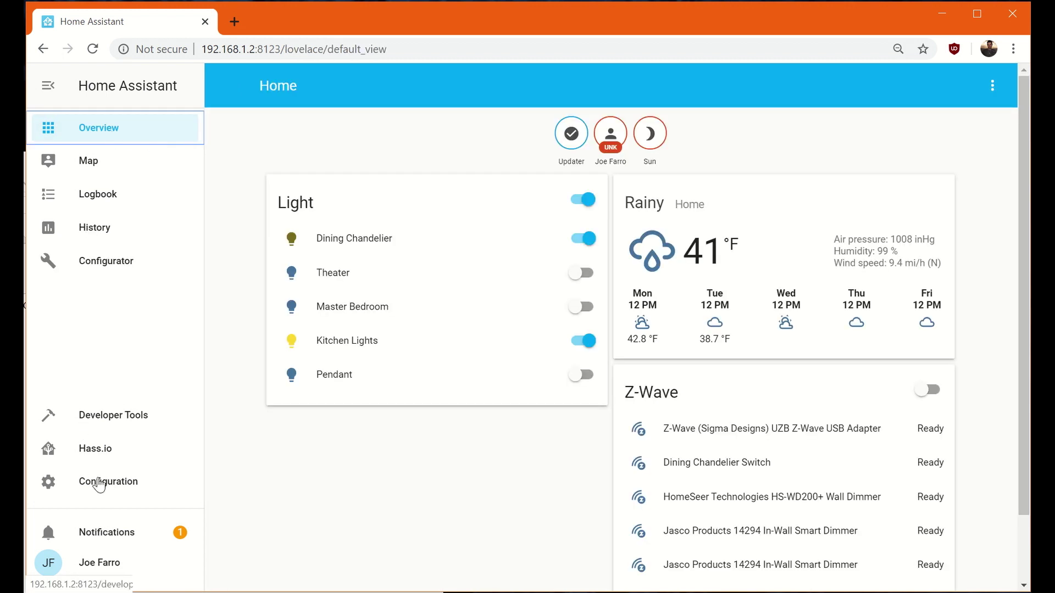
# - Pass through Hass.io System and Overview to Configuration, then open Z-Wave network management
pyautogui.click(96, 457)
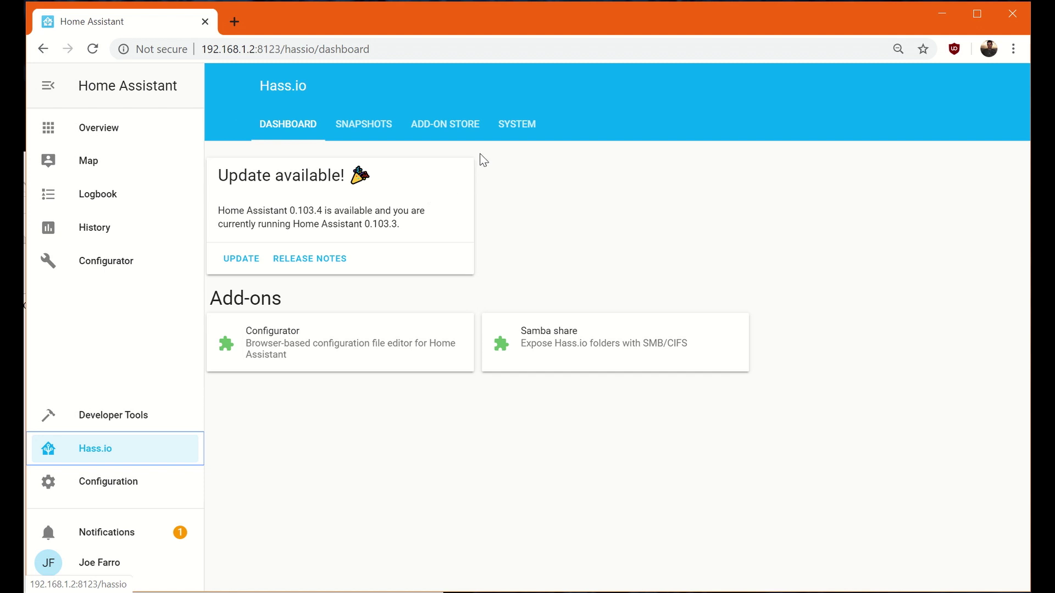
pyautogui.click(509, 129)
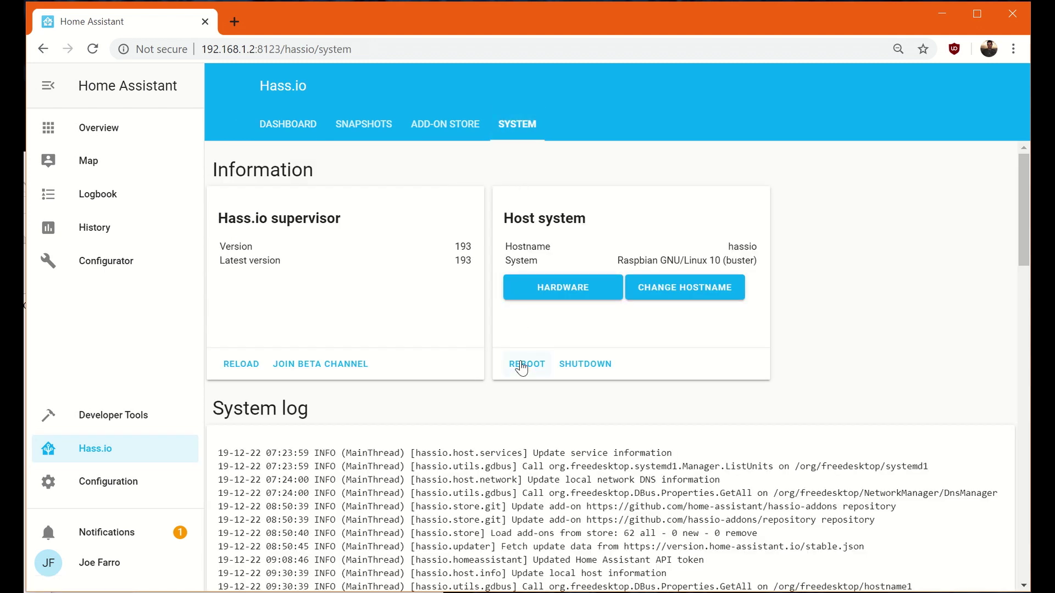
pyautogui.click(116, 138)
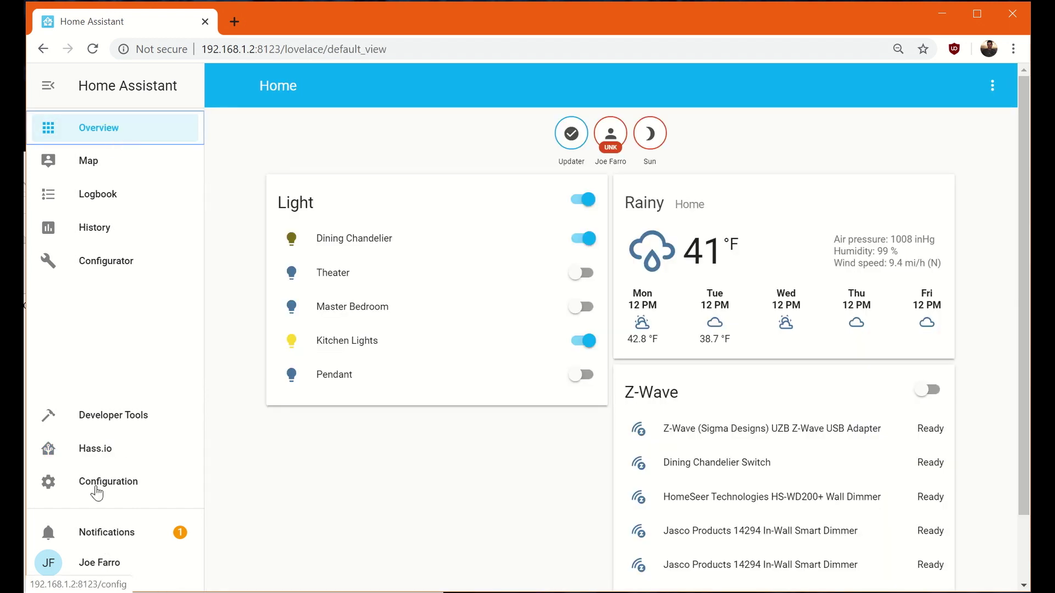
pyautogui.click(95, 488)
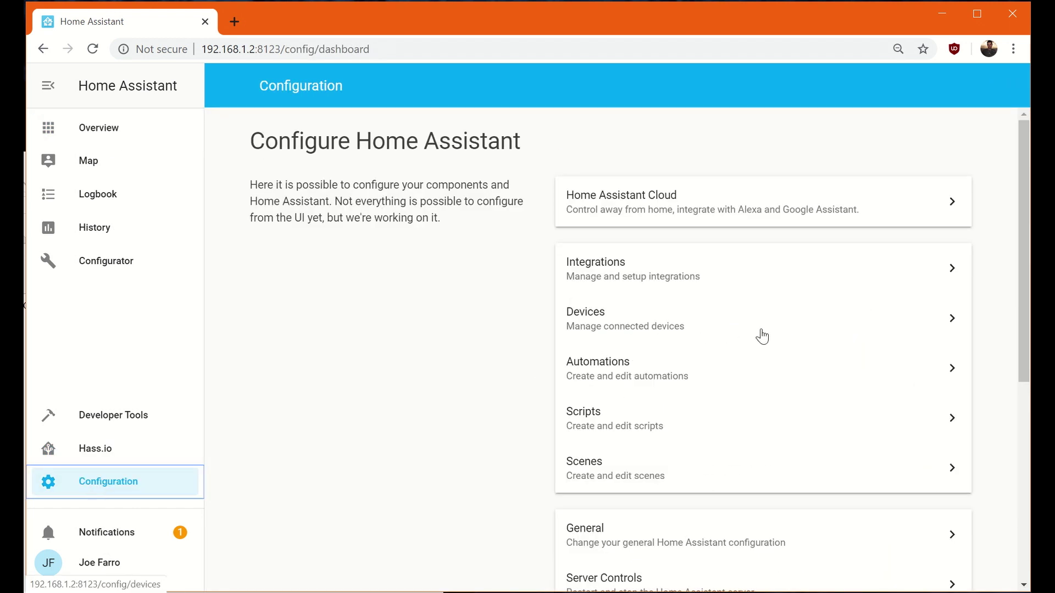
pyautogui.scroll(-5, 762, 337)
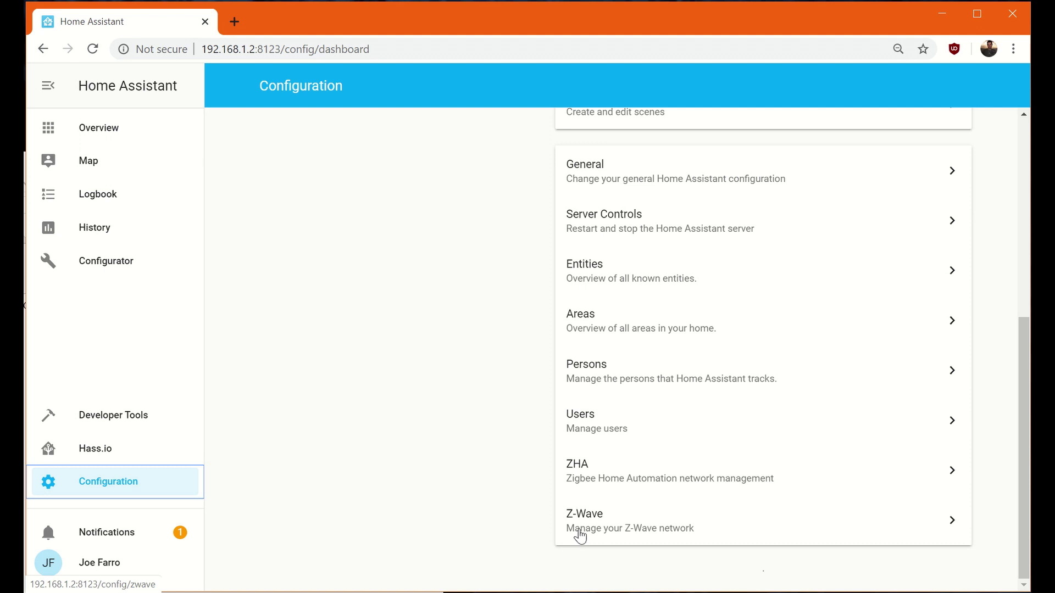
pyautogui.click(580, 536)
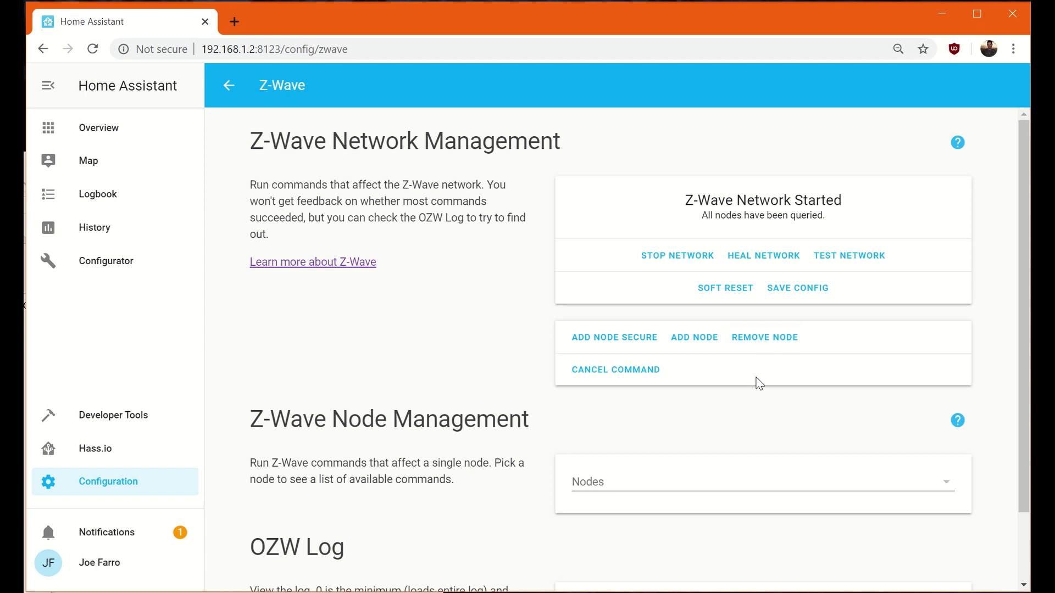
# - Start adding a Z-Wave device, heal the network, and tail the OZW log at 10 lines
pyautogui.click(688, 344)
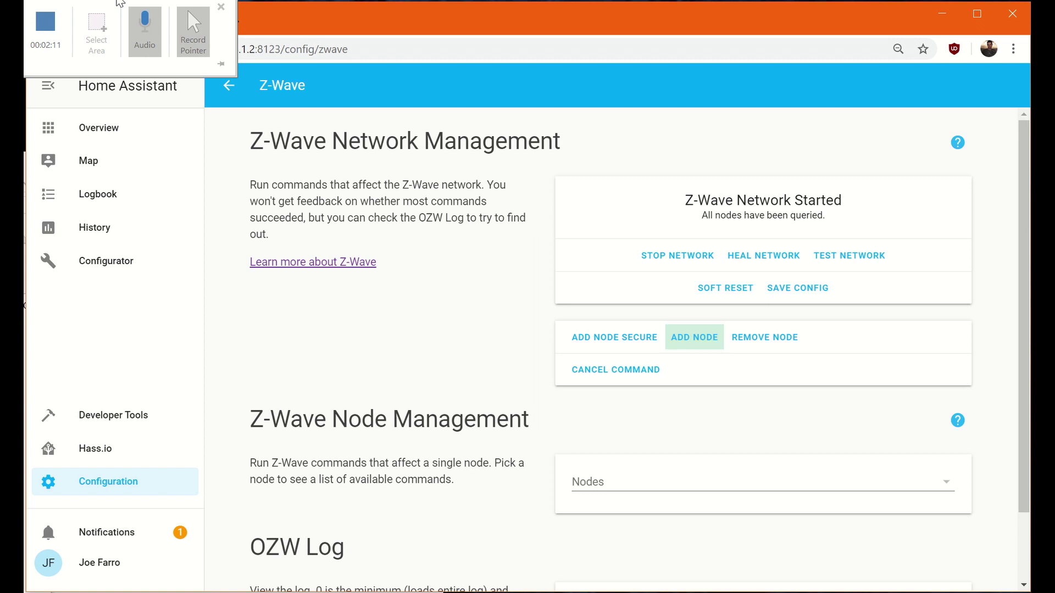
pyautogui.click(118, 4)
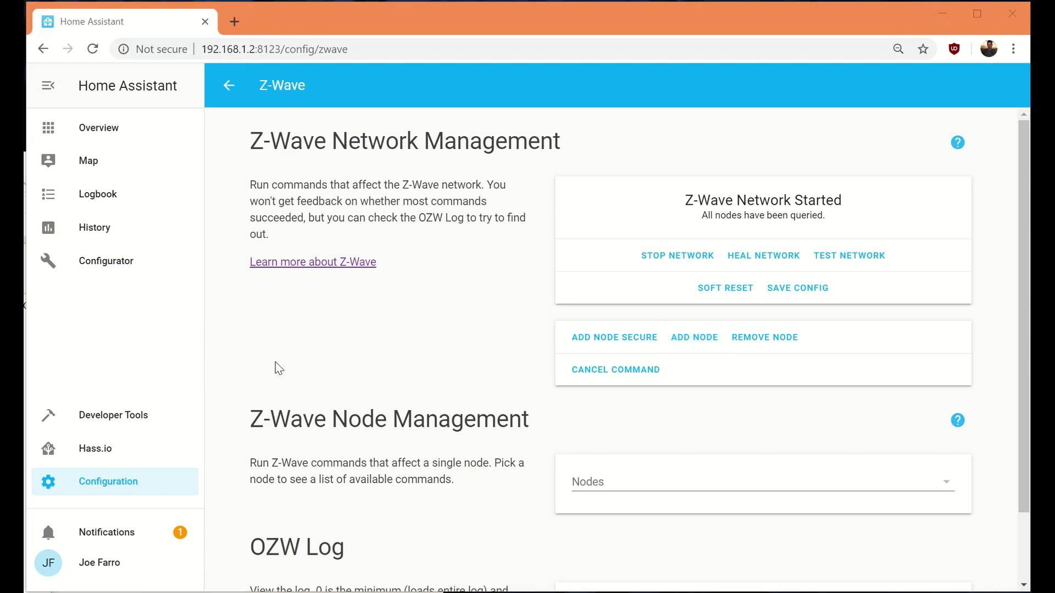
pyautogui.click(755, 264)
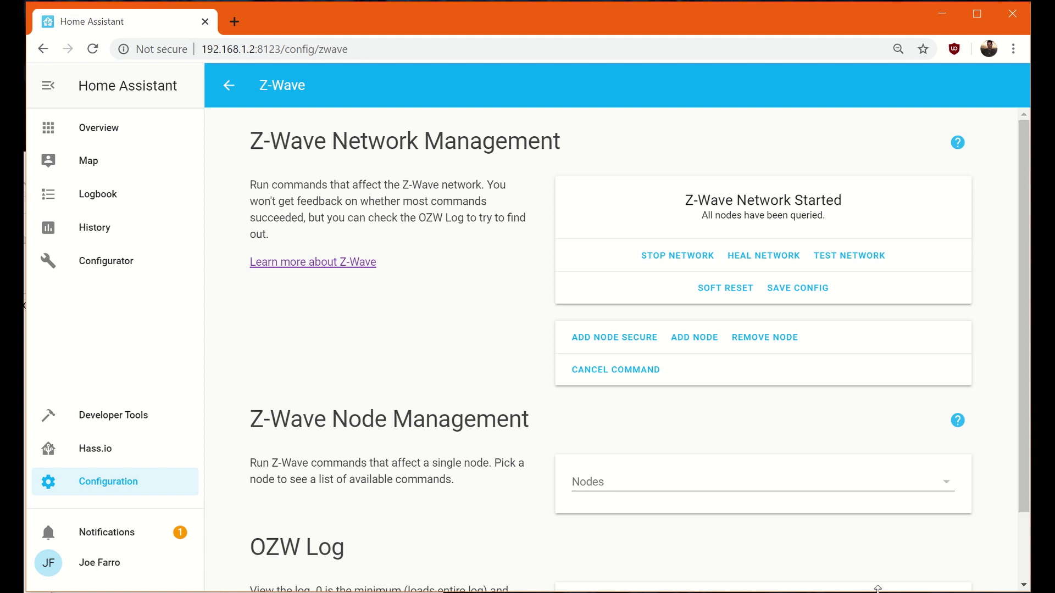
pyautogui.scroll(-1, 940, 485)
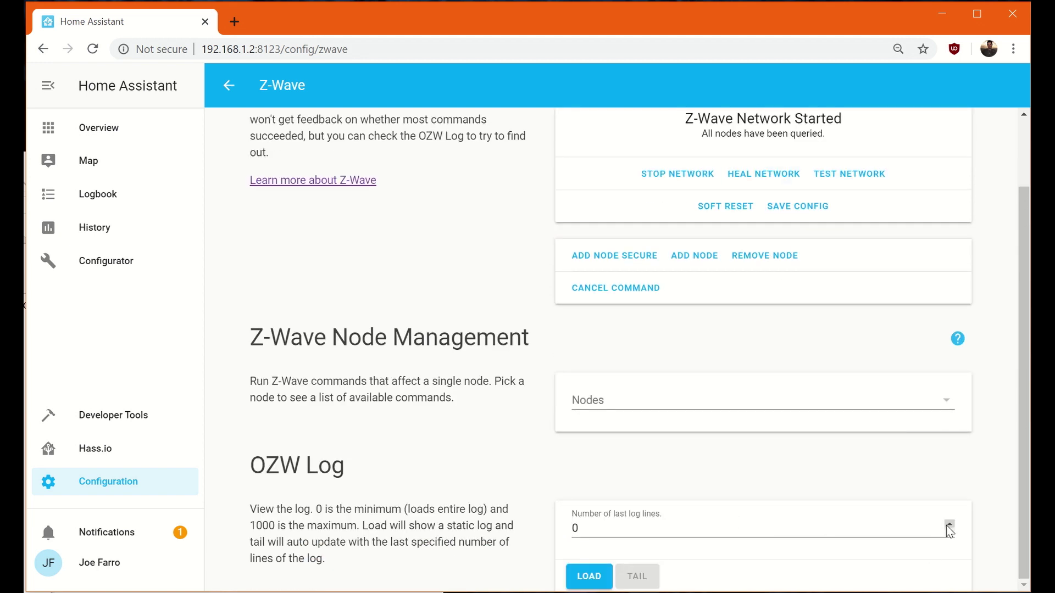
pyautogui.click(949, 526)
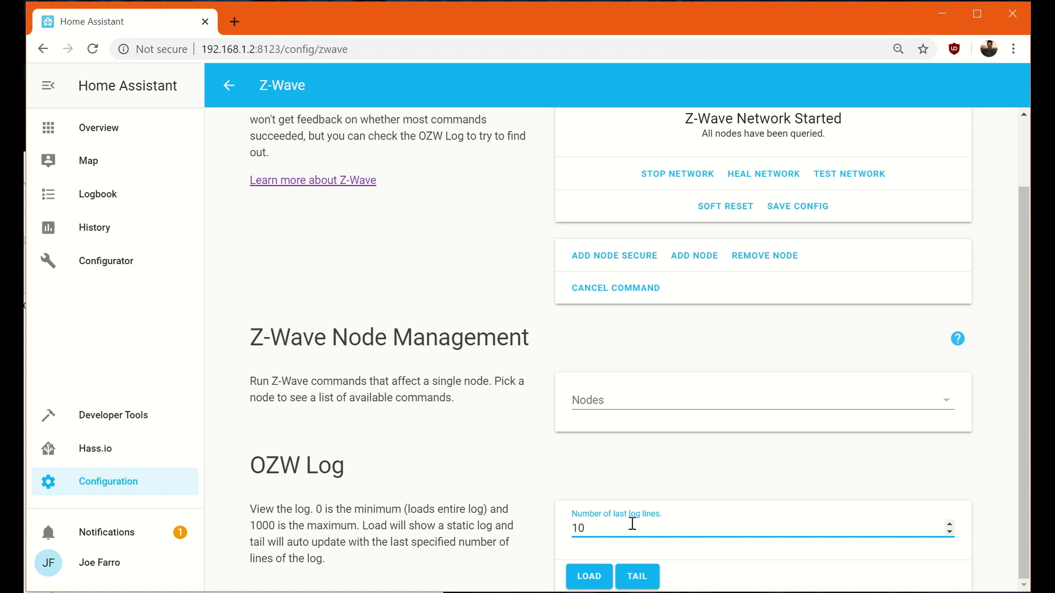
pyautogui.click(640, 571)
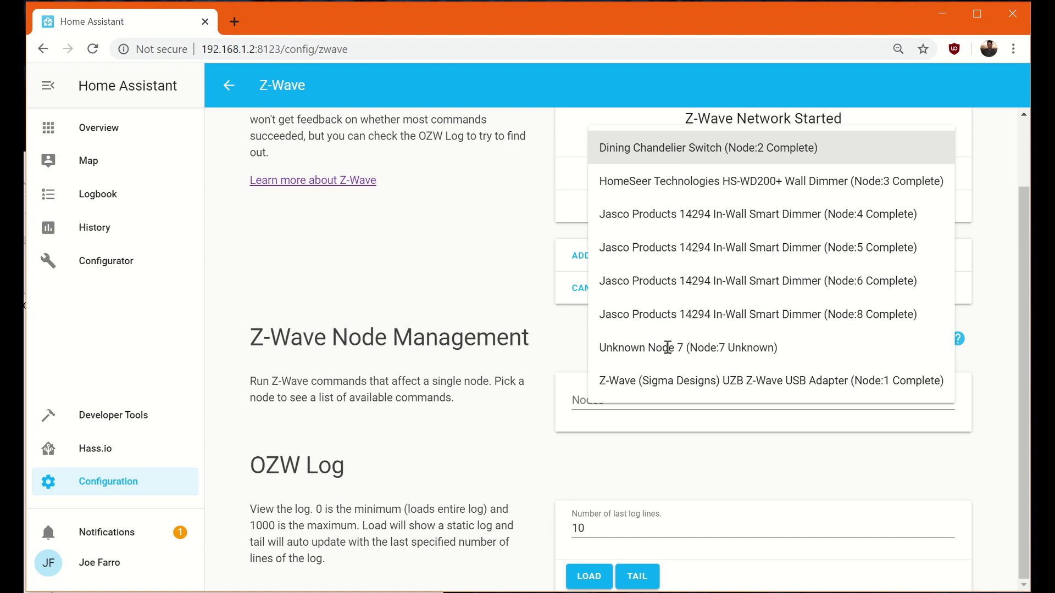
# - Reload the Z-Wave page, review the Nodes dropdown without choosing a node, then go to Hass.io
pyautogui.click(575, 353)
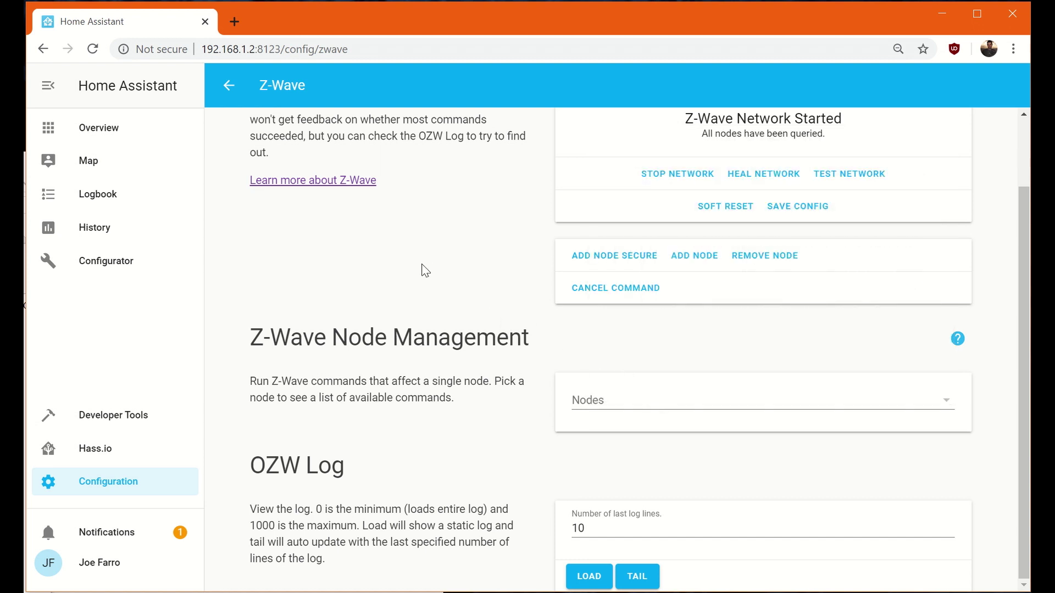
pyautogui.click(667, 405)
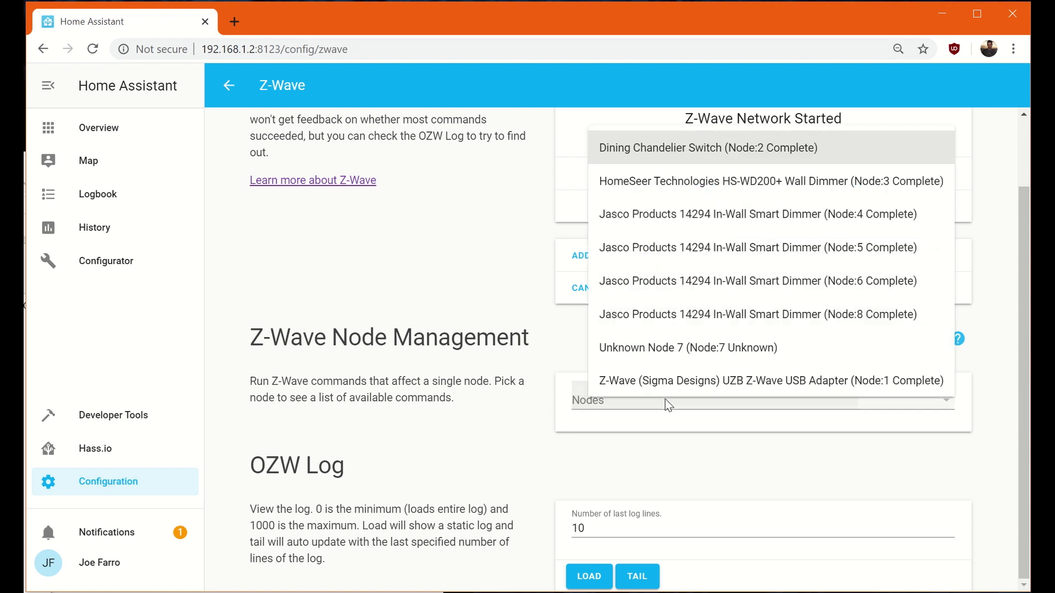
pyautogui.click(545, 334)
pyautogui.scroll(1, 452, 255)
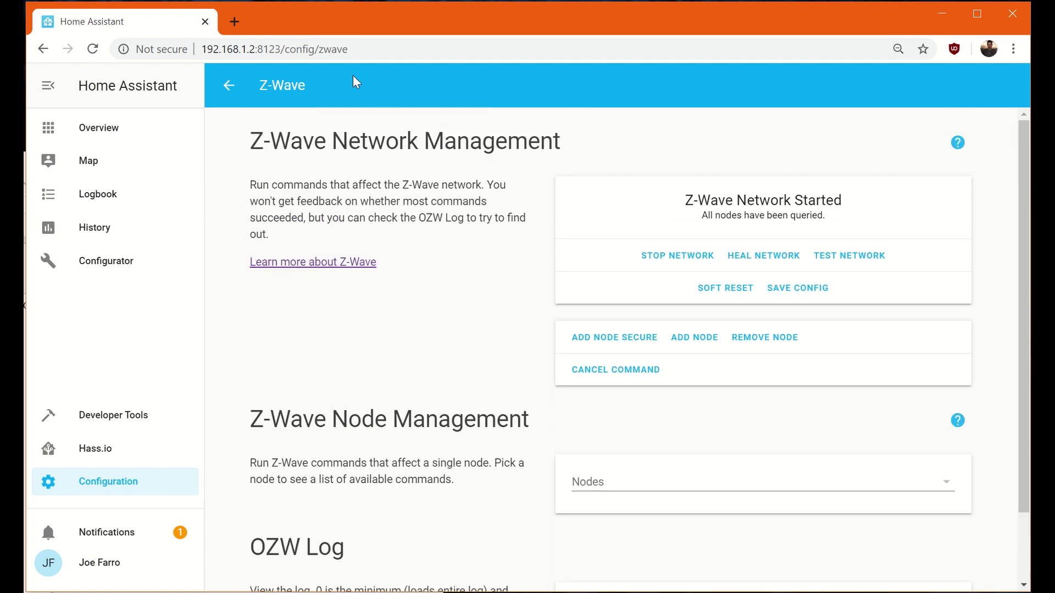
pyautogui.click(379, 50)
pyautogui.press('Return')
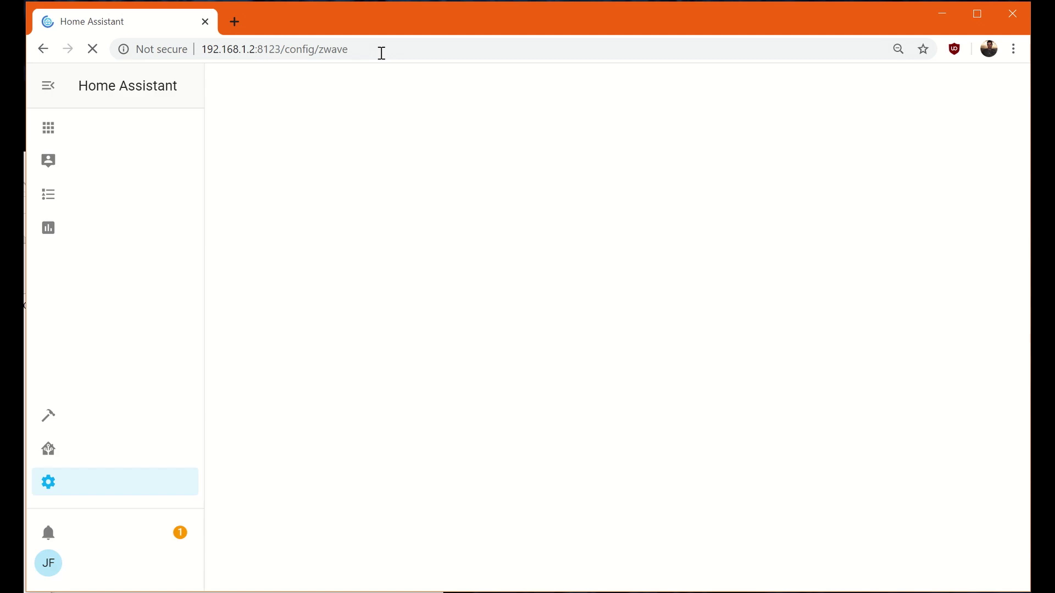
pyautogui.scroll(-1, 688, 379)
pyautogui.click(681, 401)
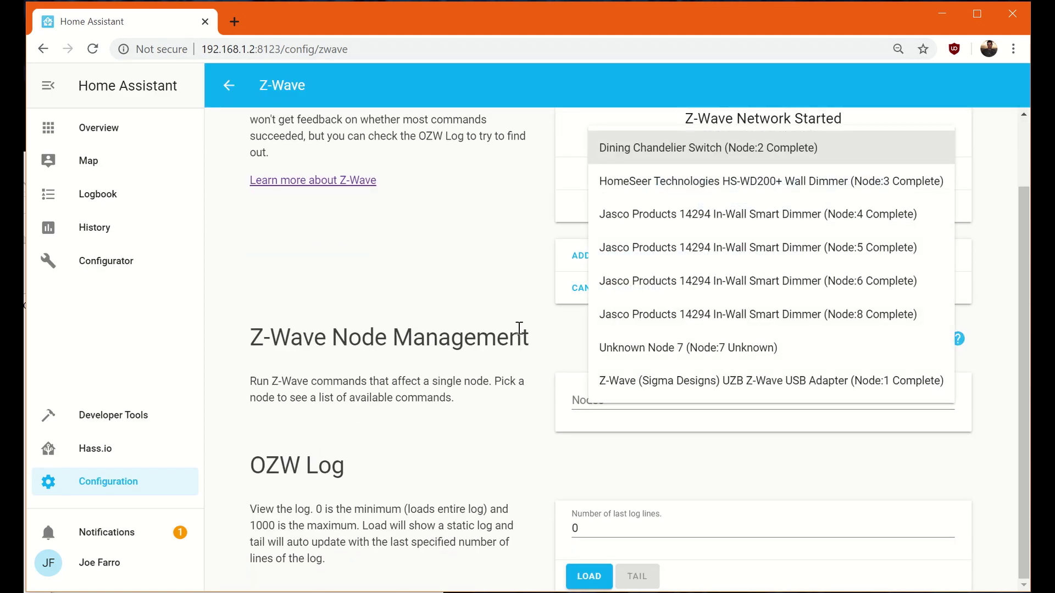
pyautogui.click(420, 268)
pyautogui.scroll(1, 522, 300)
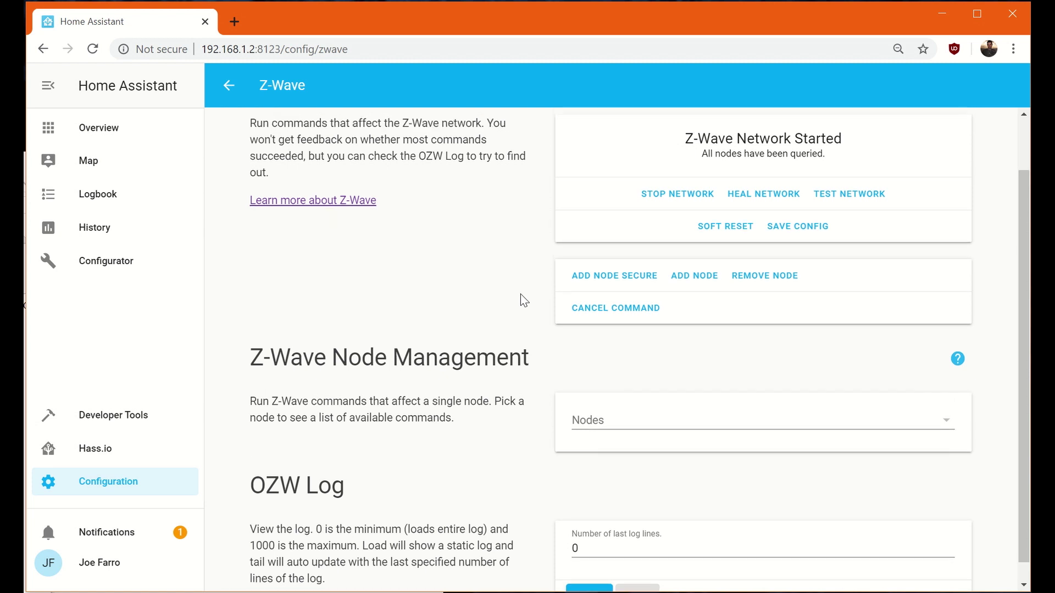
pyautogui.scroll(1, 521, 300)
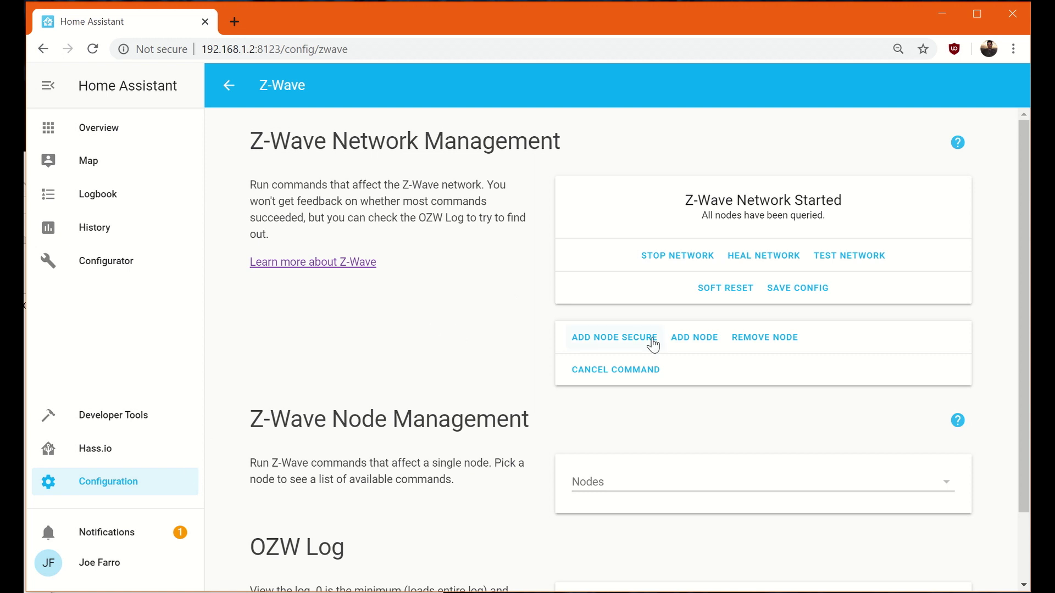
pyautogui.click(655, 485)
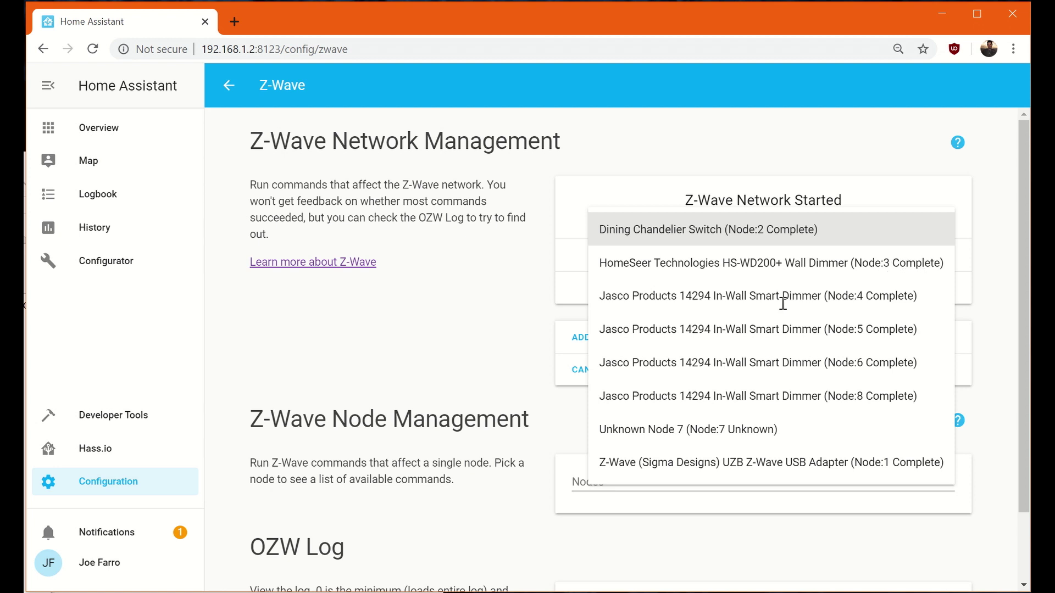
pyautogui.click(527, 323)
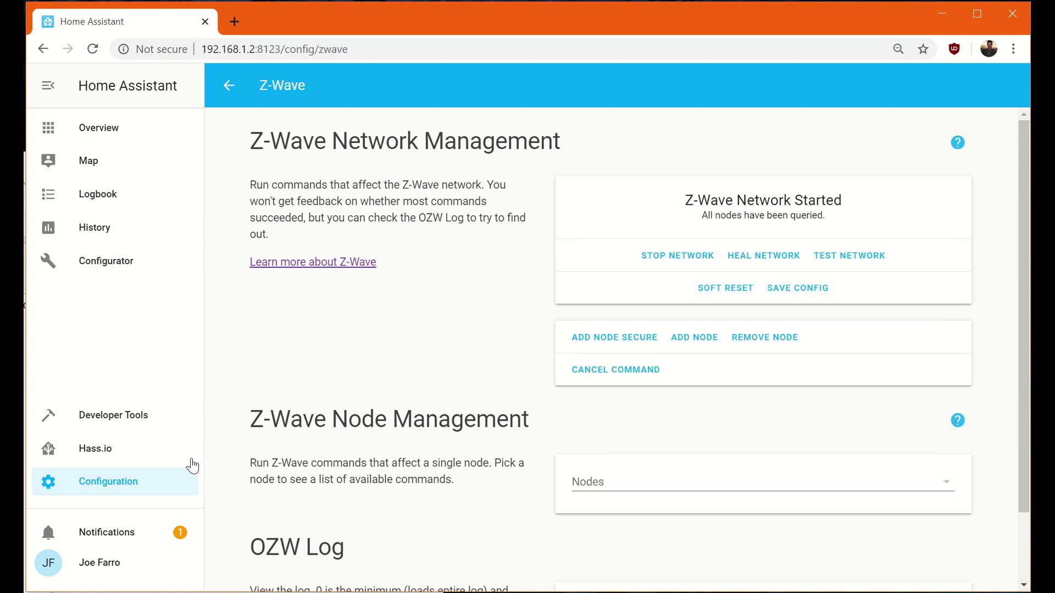
pyautogui.click(94, 448)
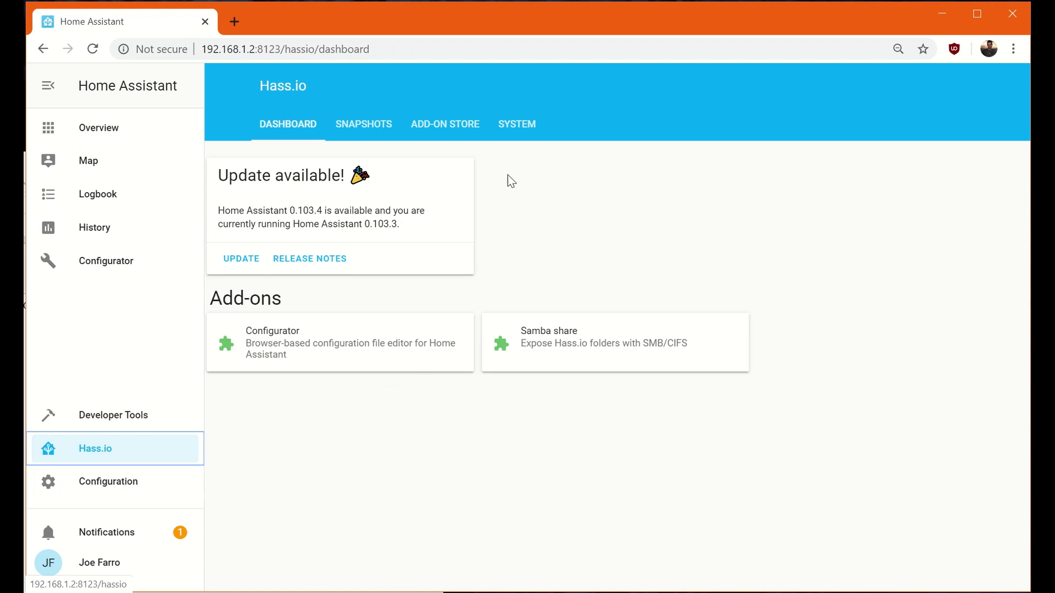
# - Reboot the host from the Hass.io System tab and bring up the GE dimmer product page
pyautogui.click(516, 131)
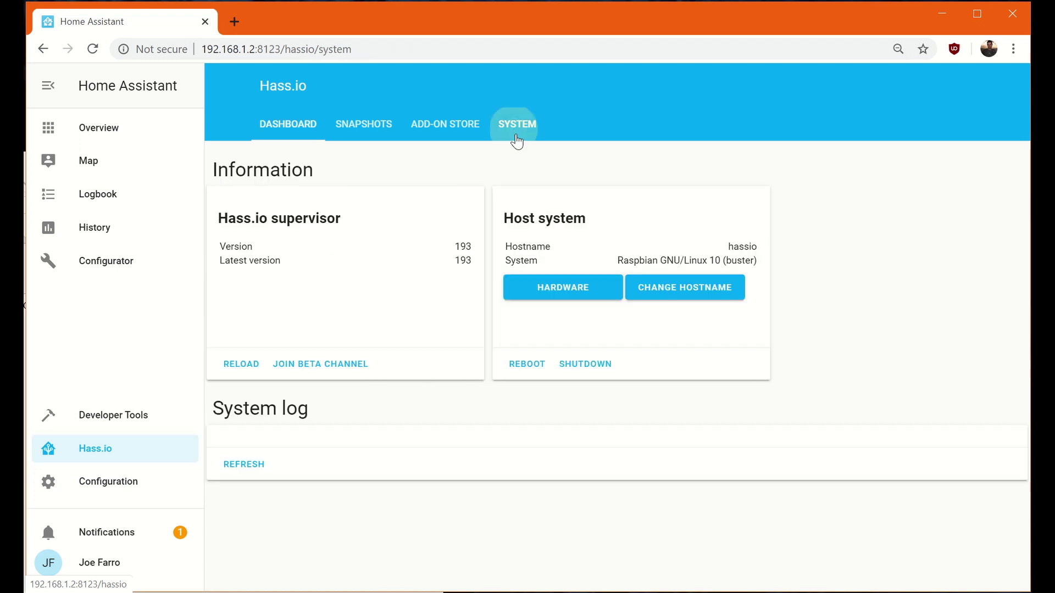
pyautogui.click(530, 369)
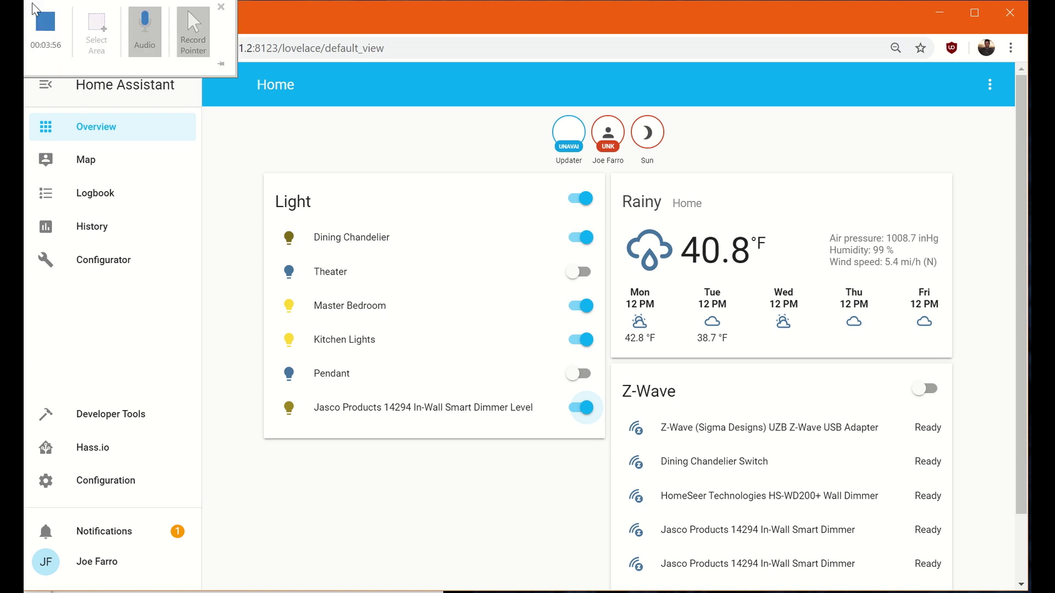
pyautogui.hotkey('alt', 'Tab')
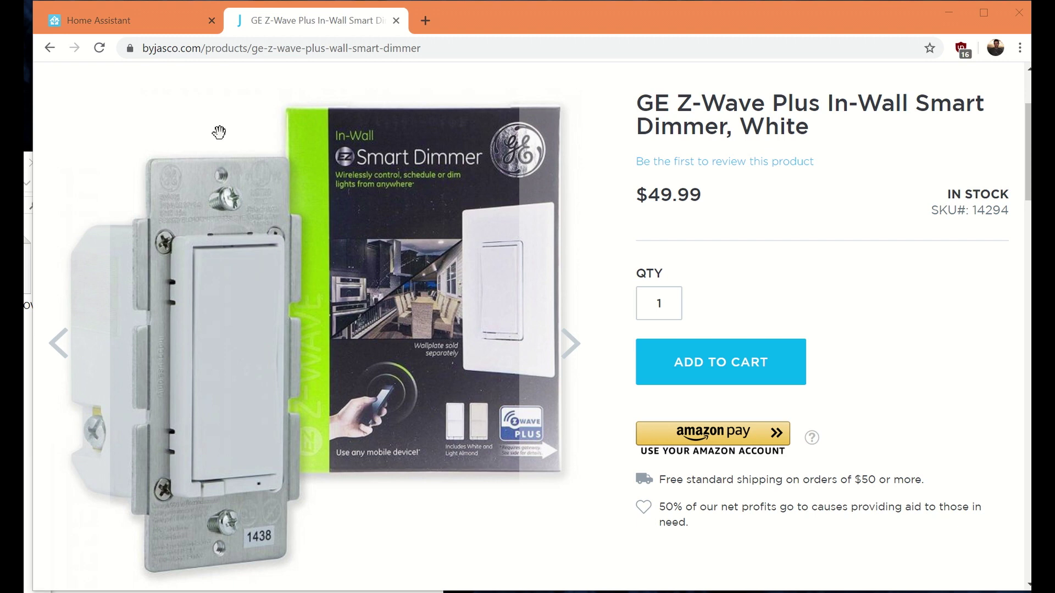
# - Glance at the GE dimmer page, then switch the Jasco 14294 dimmer light off and on
pyautogui.click(140, 23)
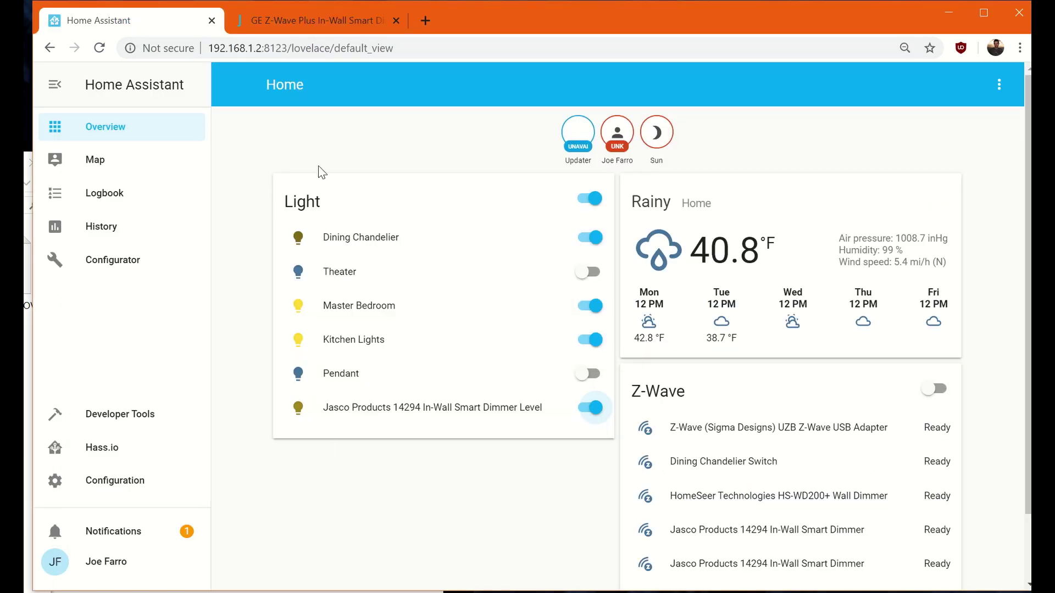
pyautogui.click(314, 20)
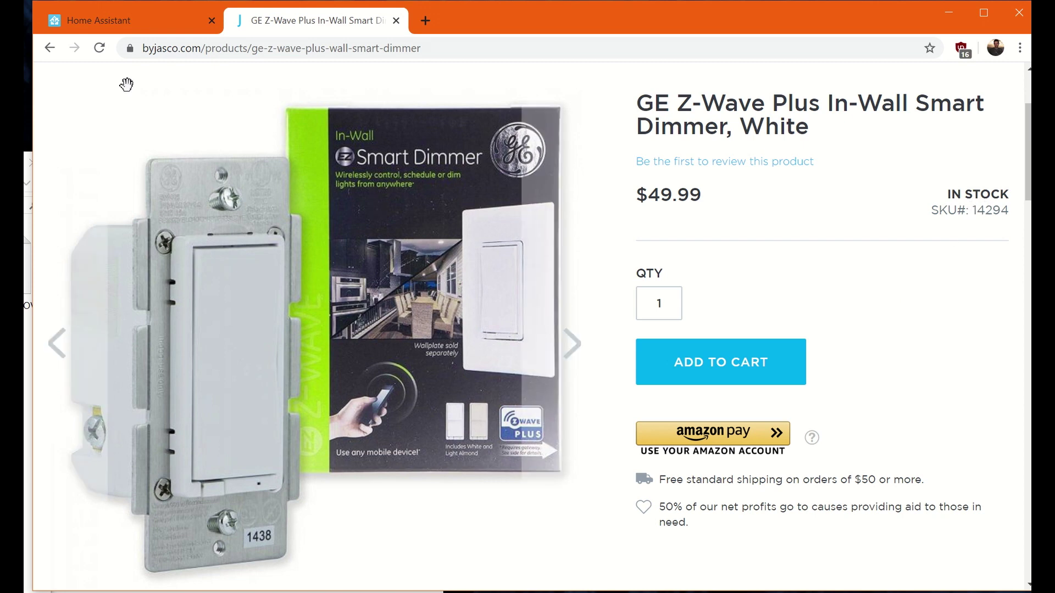
pyautogui.click(91, 20)
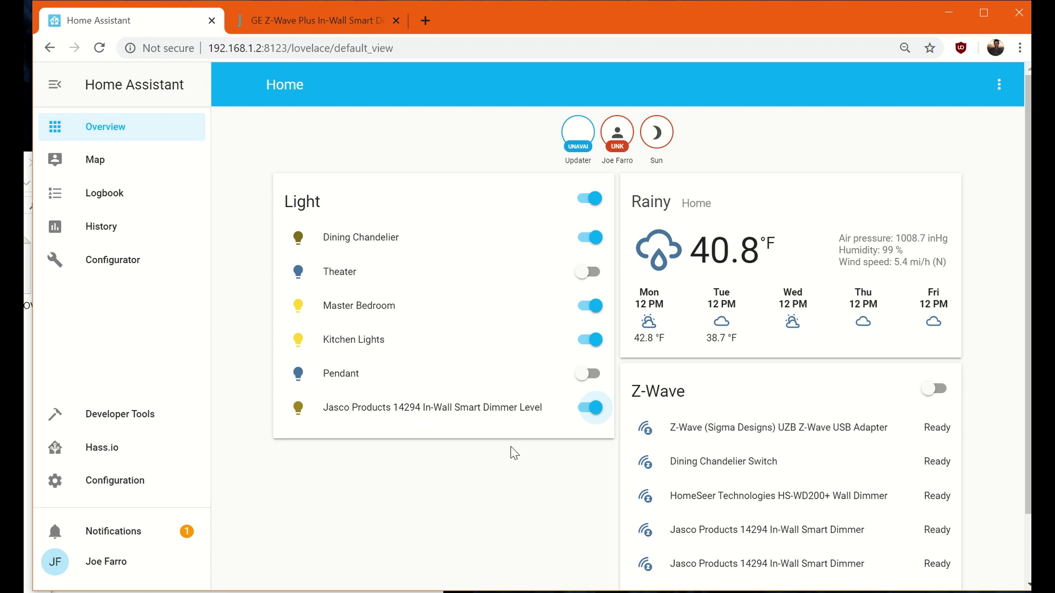
pyautogui.click(590, 408)
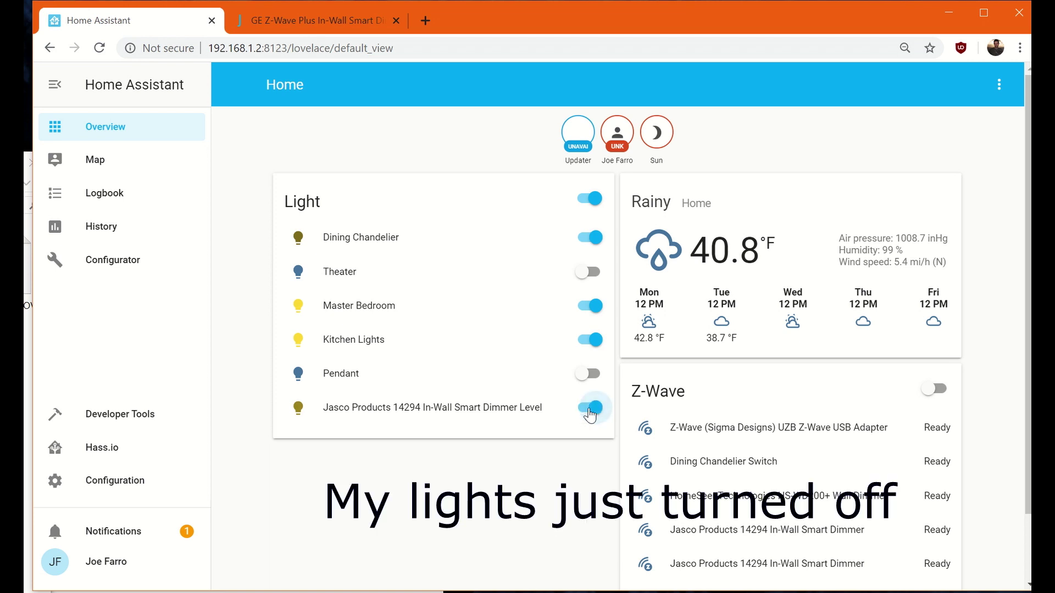
pyautogui.click(590, 408)
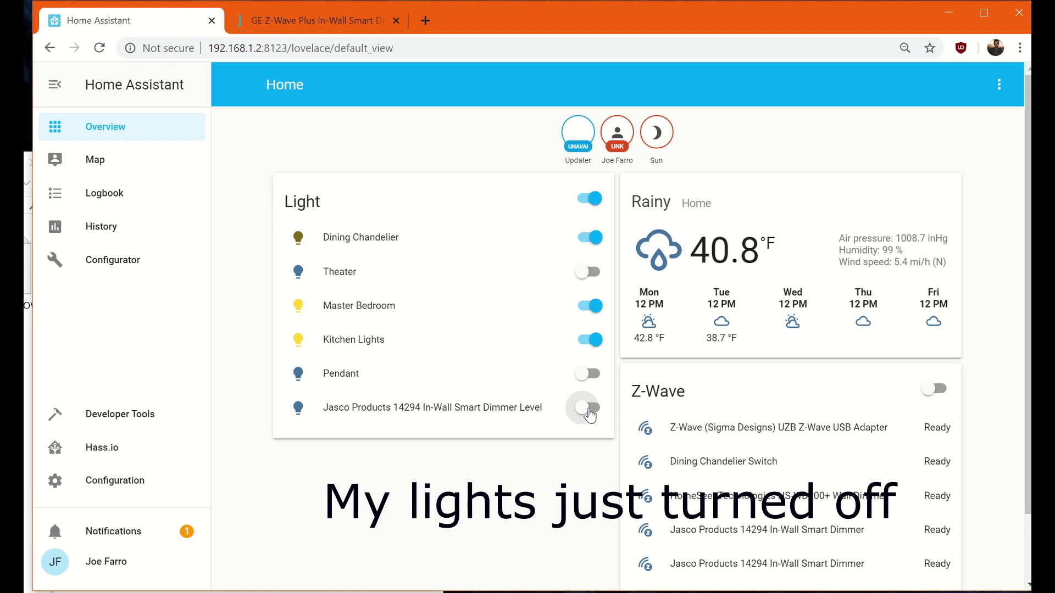
pyautogui.click(590, 410)
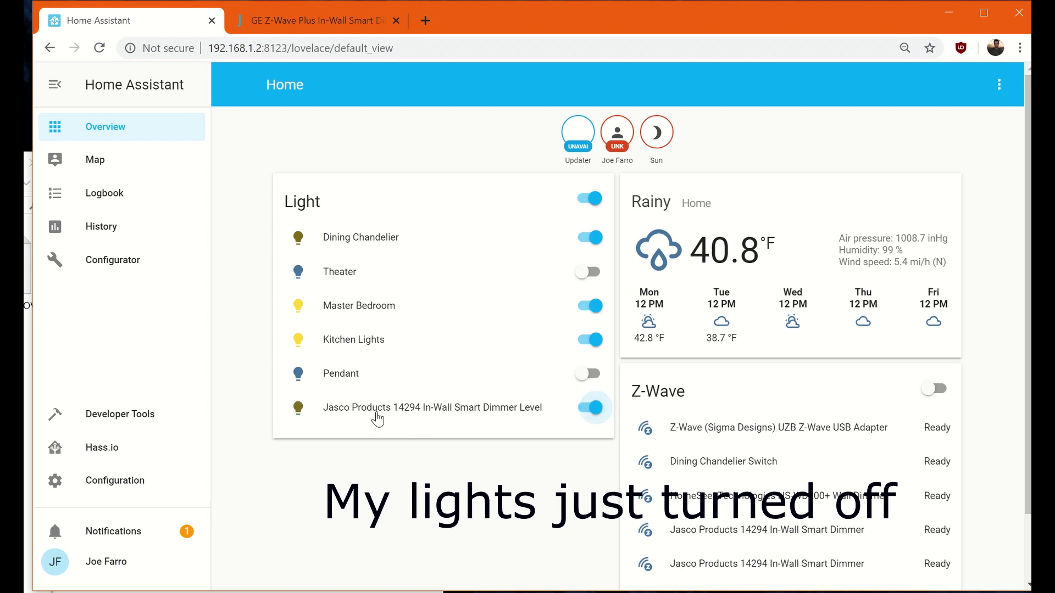
# - Set the Jasco dimmer's name override to Makerspace, edit its entity ID, and try saving
pyautogui.click(377, 417)
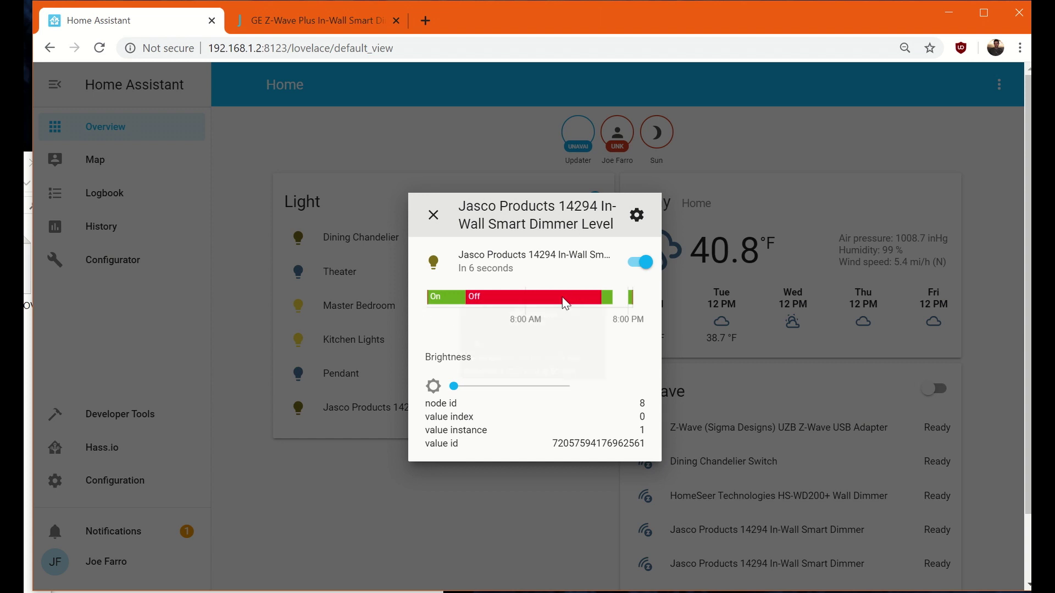
pyautogui.click(636, 215)
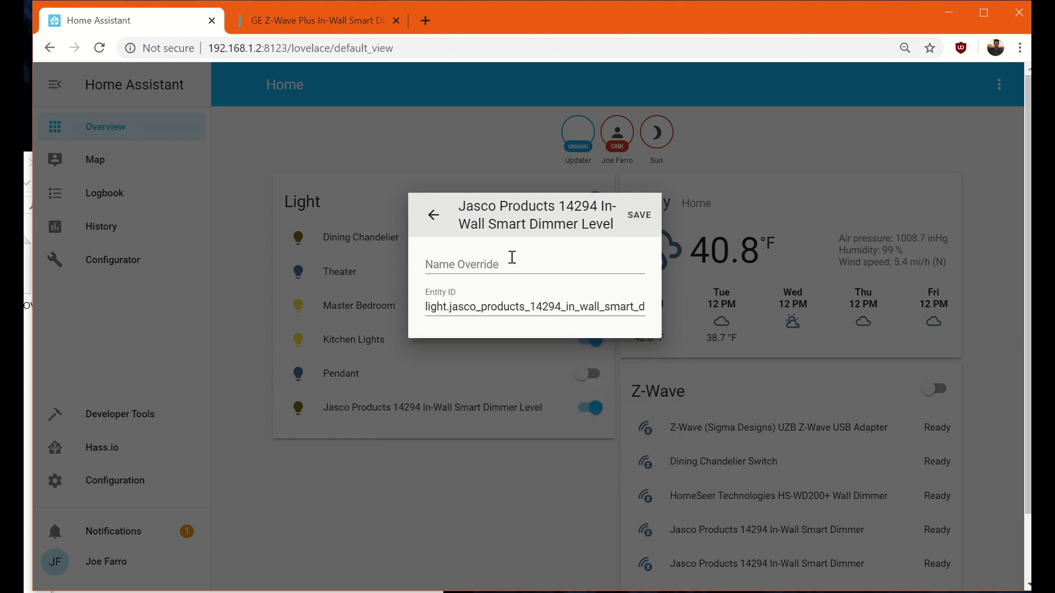
pyautogui.click(513, 260)
pyautogui.write('Maker')
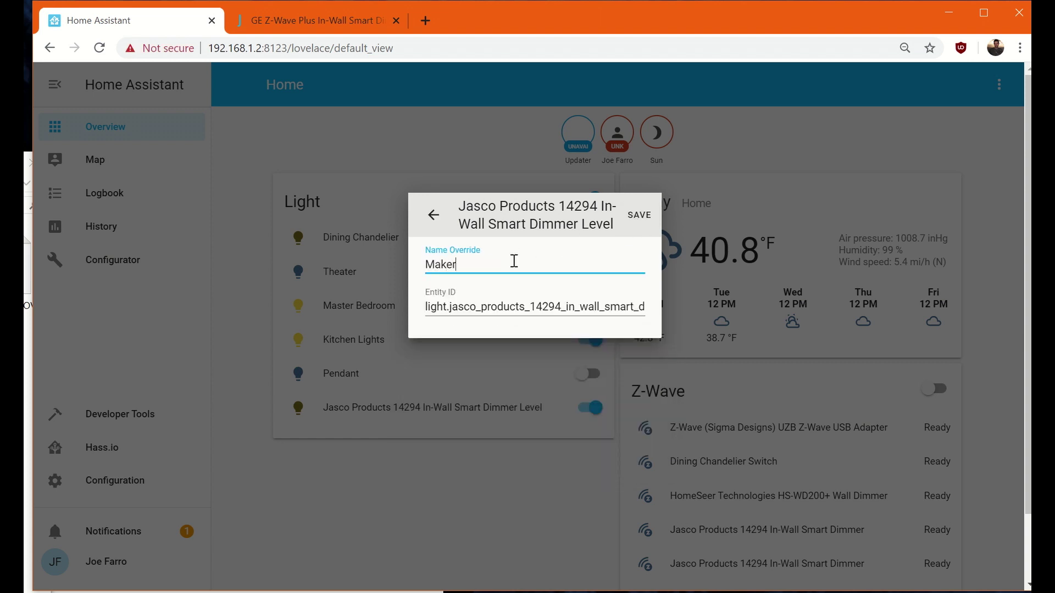
pyautogui.write('space Dimmer')
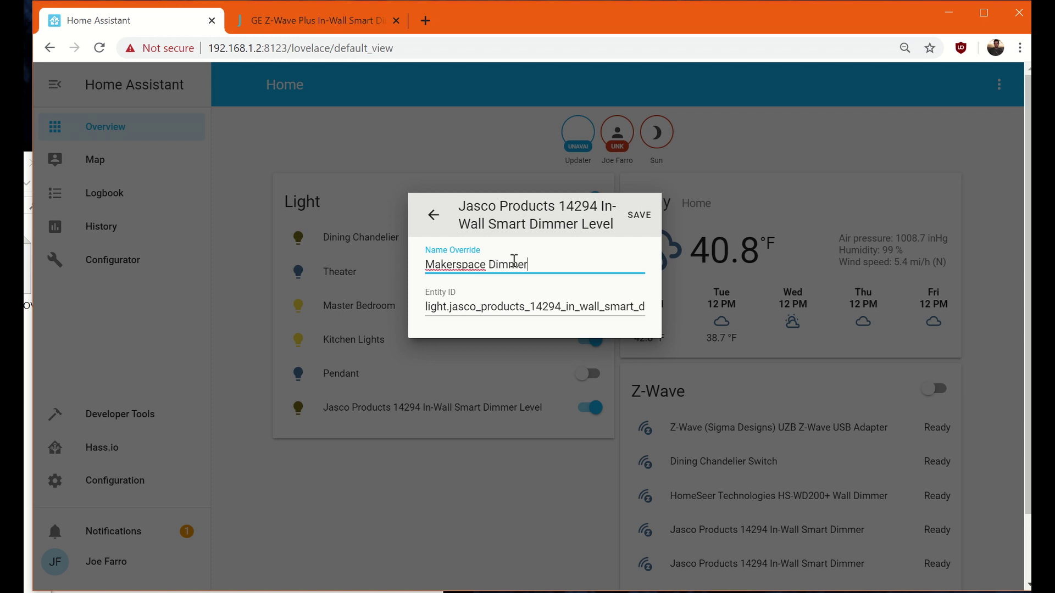
pyautogui.doubleClick(520, 265)
pyautogui.press('BackSpace')
pyautogui.press('BackSpace')
pyautogui.moveTo(453, 308)
pyautogui.mouseDown()
pyautogui.moveTo(672, 302)
pyautogui.moveTo(621, 308)
pyautogui.moveTo(661, 311)
pyautogui.mouseUp()
pyautogui.write('j')
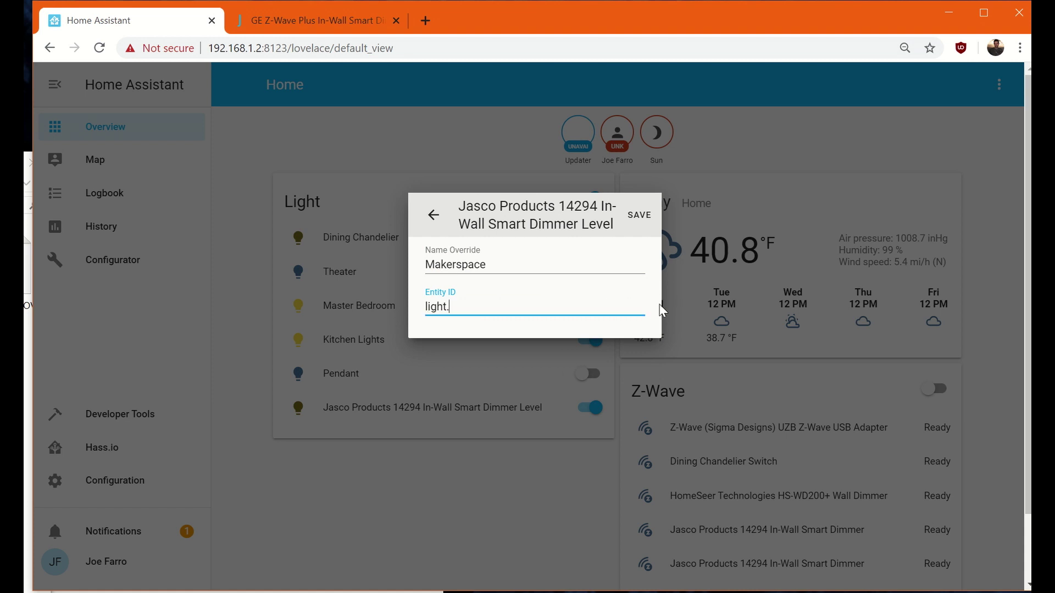
pyautogui.write('maker')
pyautogui.write('.dimmer')
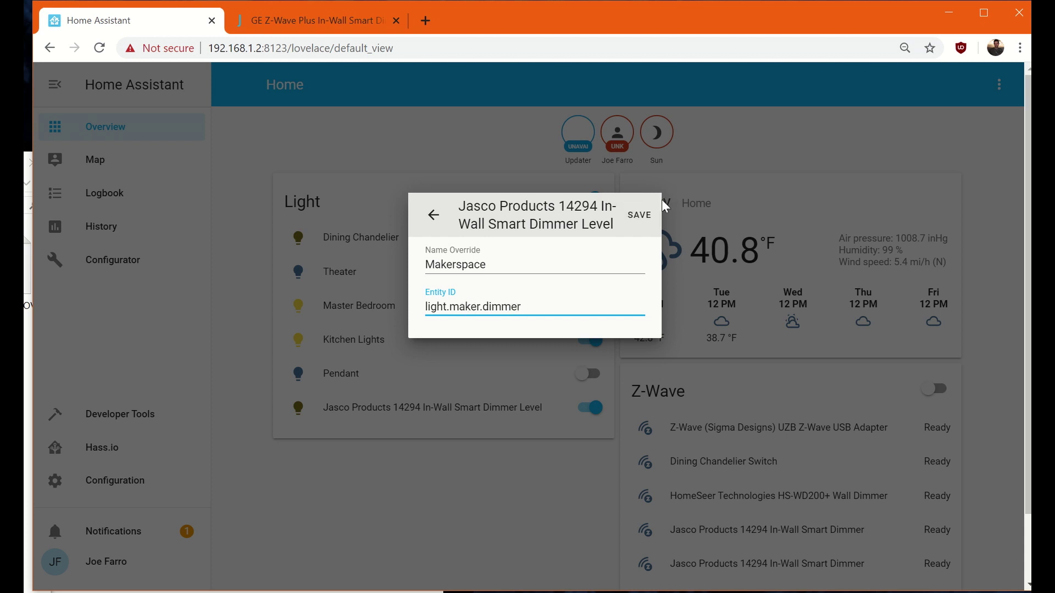
pyautogui.click(648, 214)
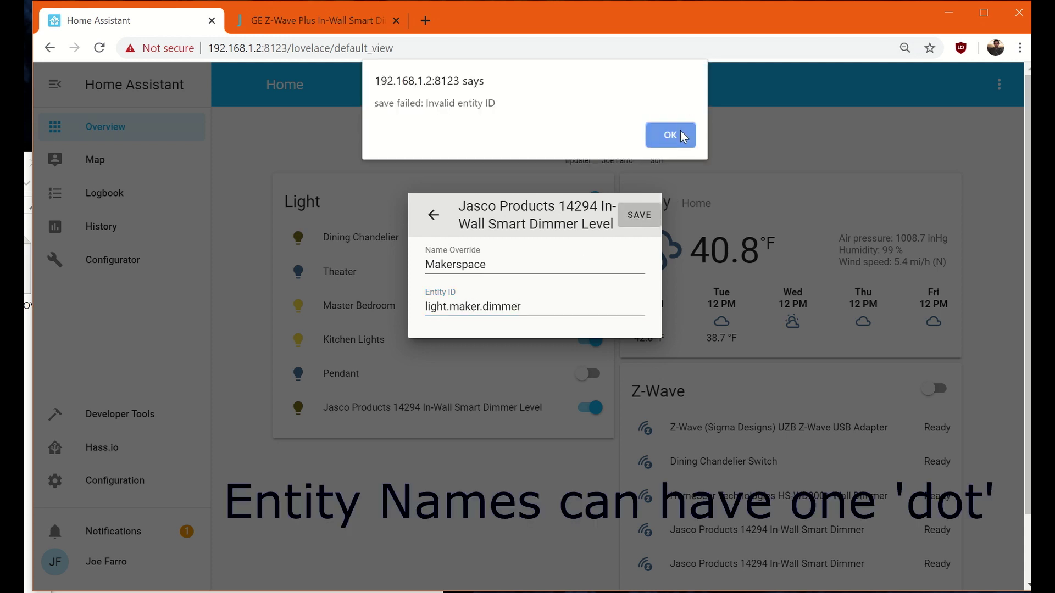
# - Correct the invalid entity ID to light.makerdimmer, save, and close the Makerspace details
pyautogui.click(683, 136)
pyautogui.moveTo(538, 304)
pyautogui.mouseDown()
pyautogui.moveTo(424, 306)
pyautogui.moveTo(449, 308)
pyautogui.mouseUp()
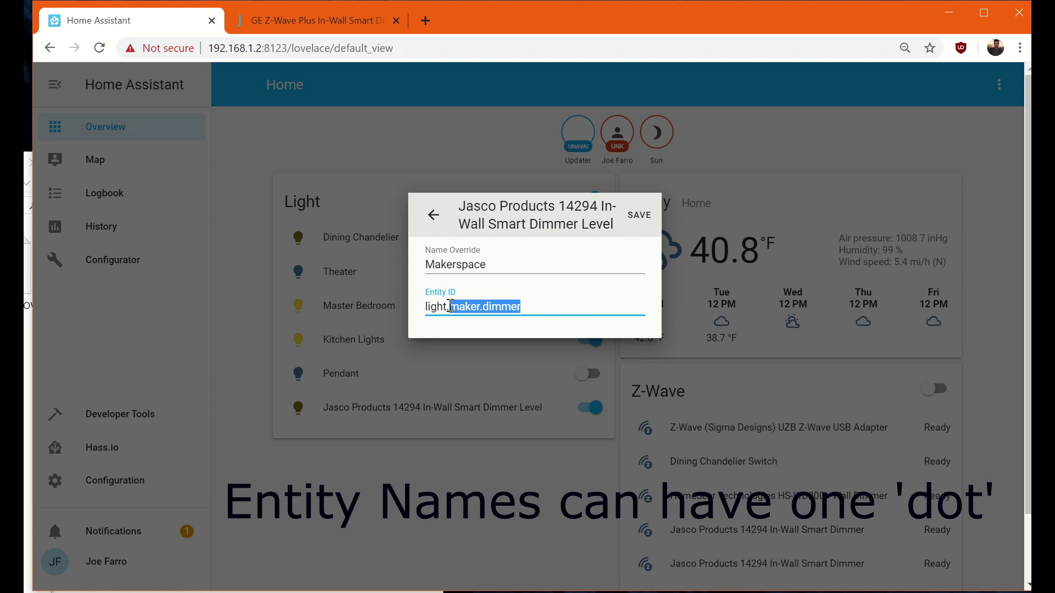
pyautogui.write('makerdi')
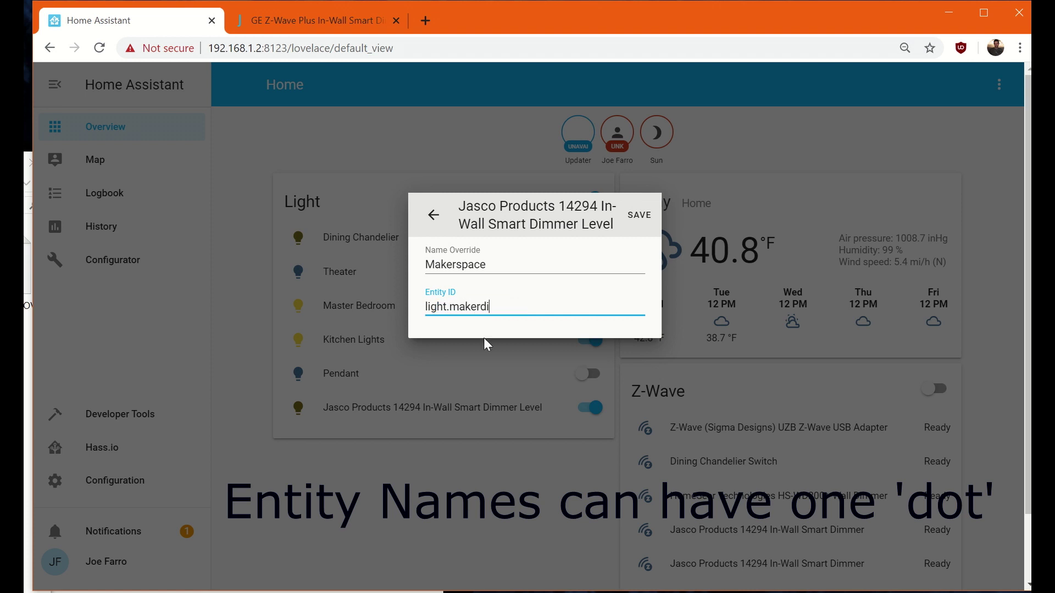
pyautogui.write('mmer')
pyautogui.click(628, 219)
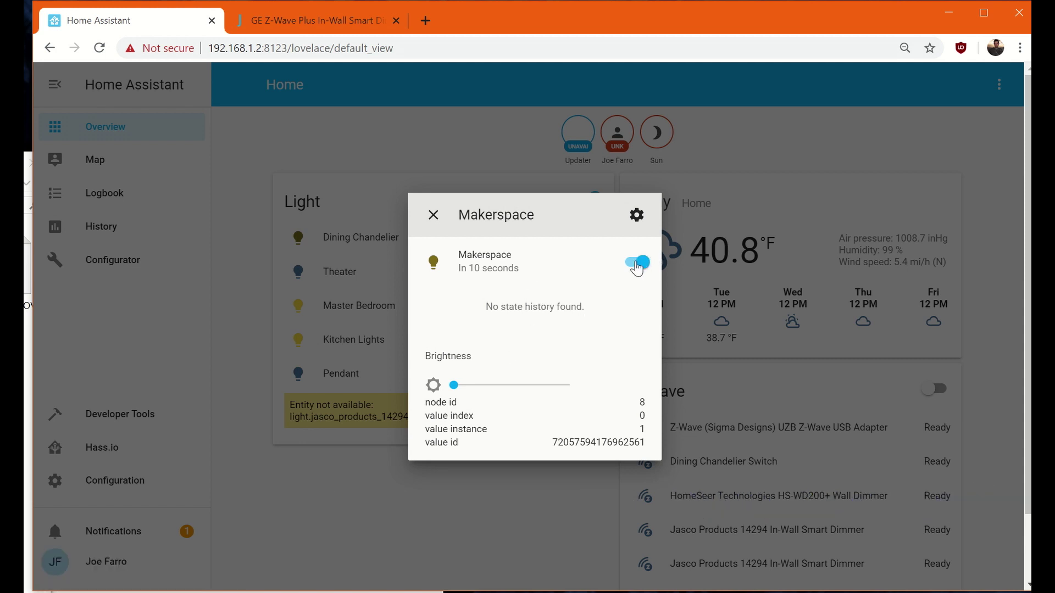
pyautogui.click(433, 216)
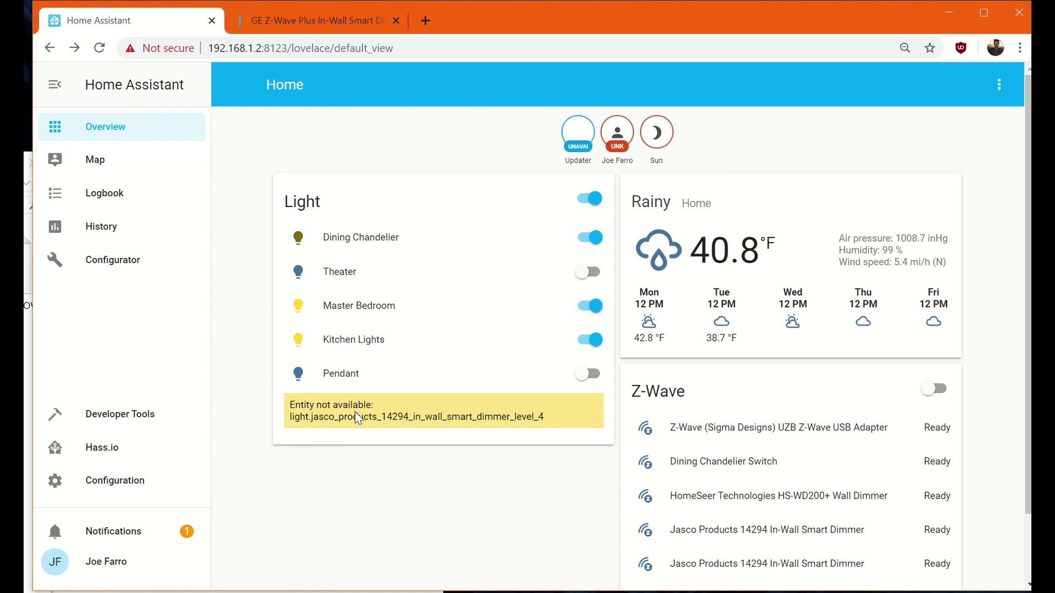
# - Refresh the dashboard, check the Makerspace light's details, then go to Configuration
pyautogui.click(99, 48)
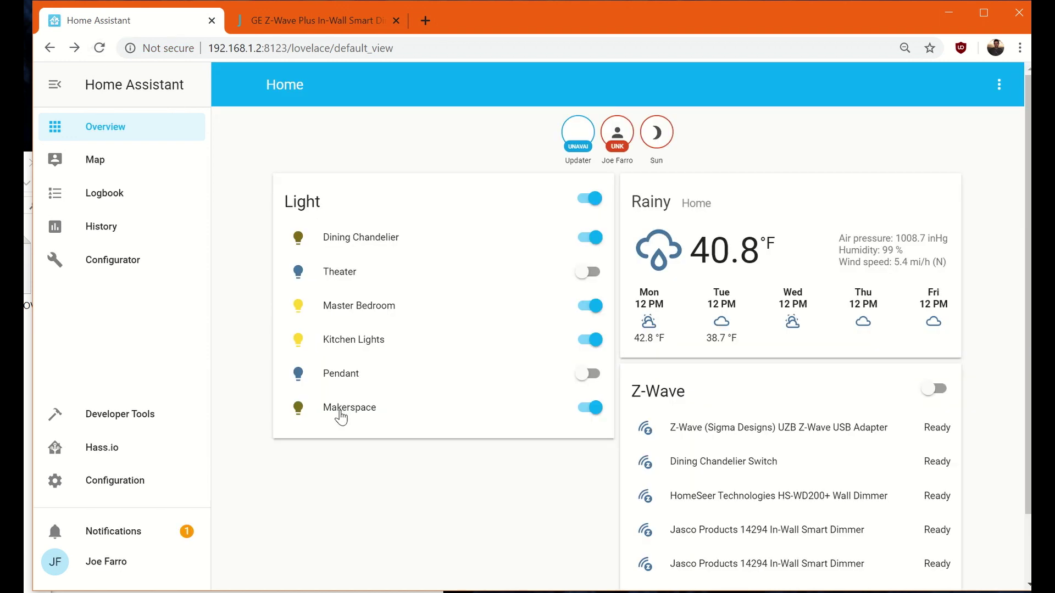
pyautogui.click(340, 409)
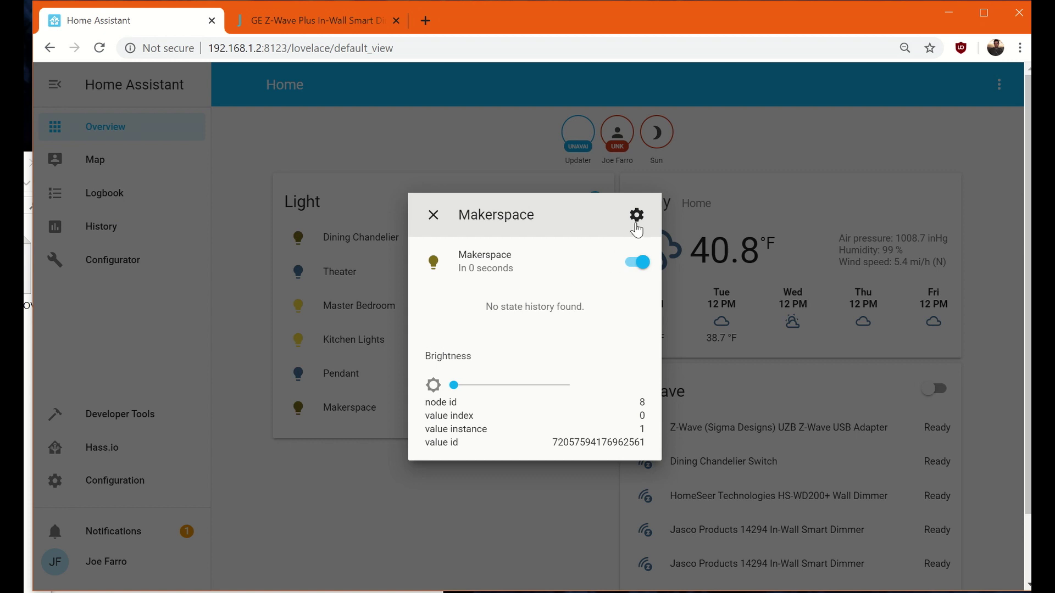
pyautogui.click(432, 215)
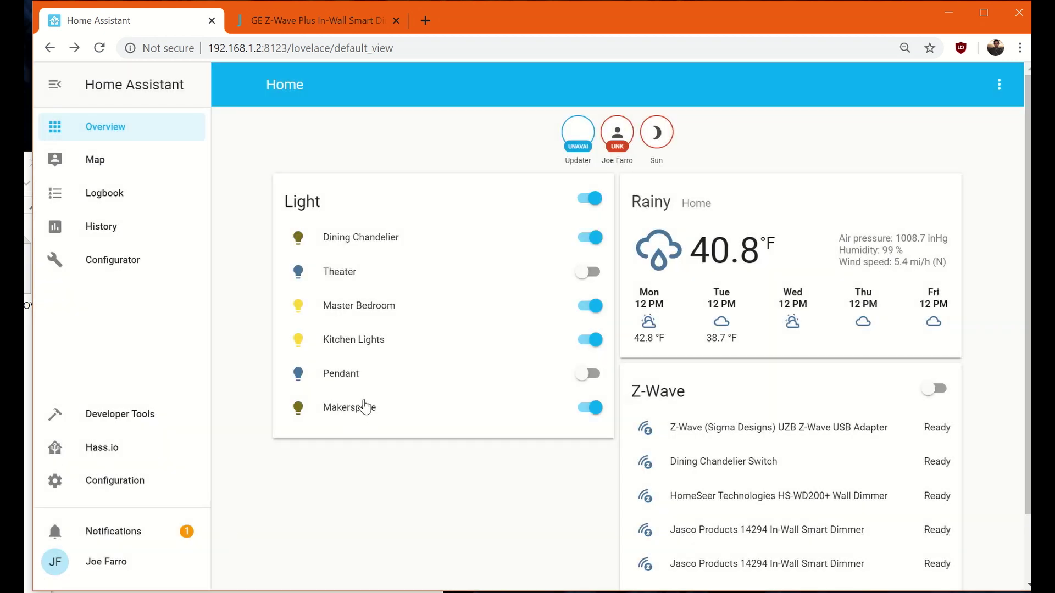
pyautogui.scroll(-1, 716, 456)
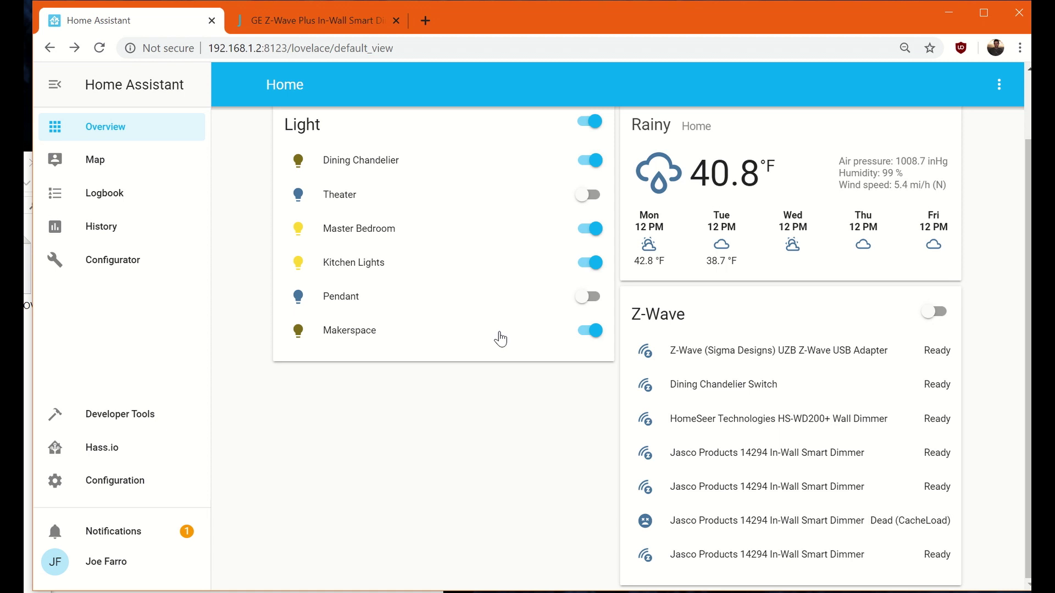
pyautogui.scroll(1, 500, 338)
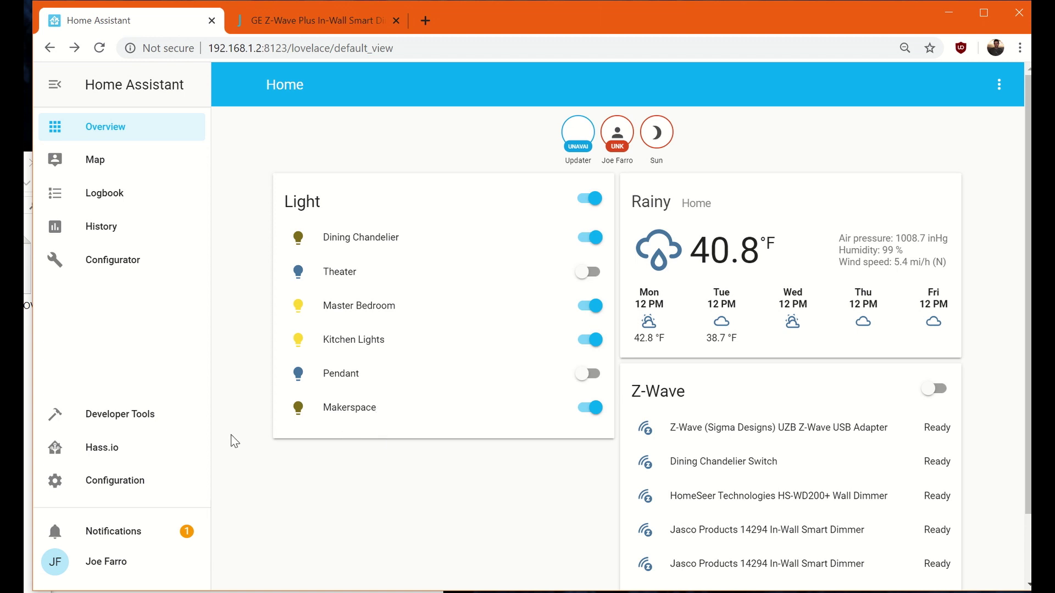
pyautogui.click(95, 480)
pyautogui.scroll(-3, 676, 450)
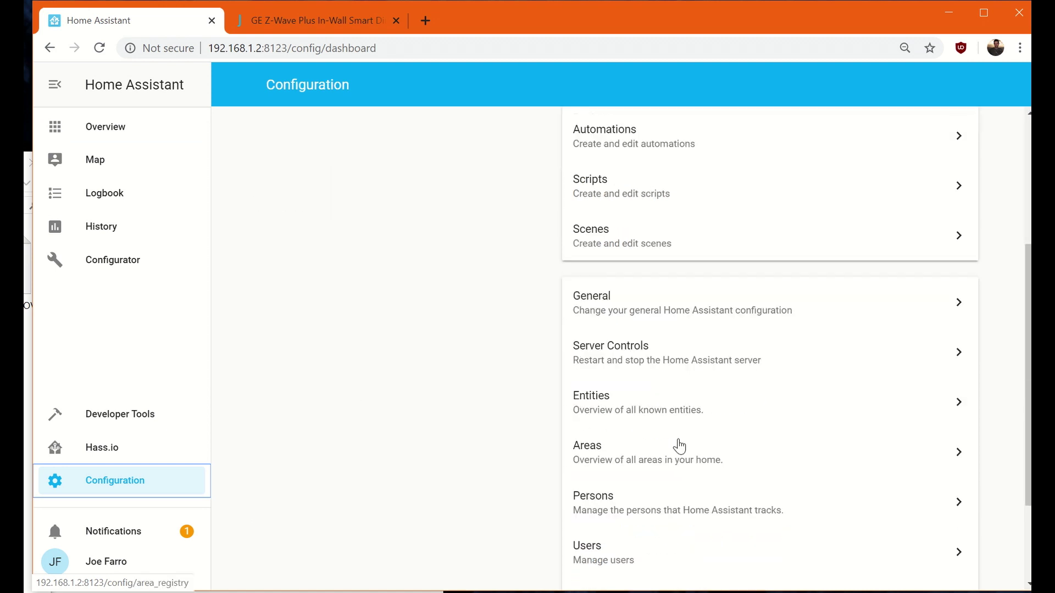
pyautogui.scroll(-2, 651, 462)
# - Open Zigbee Home Automation and start searching for new Zigbee devices
pyautogui.click(659, 476)
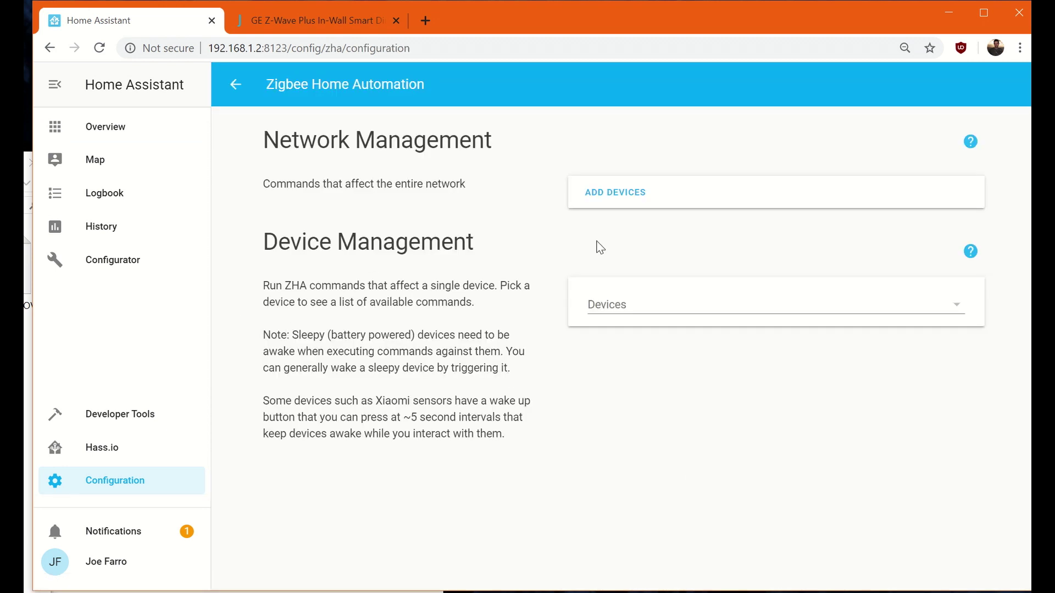
pyautogui.click(662, 303)
pyautogui.click(628, 196)
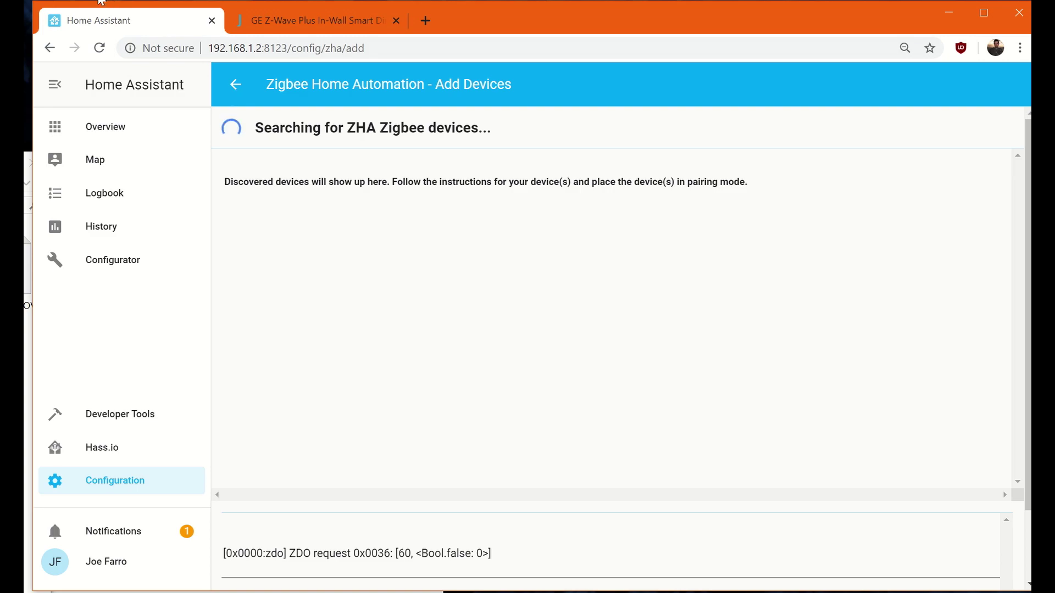
pyautogui.click(235, 84)
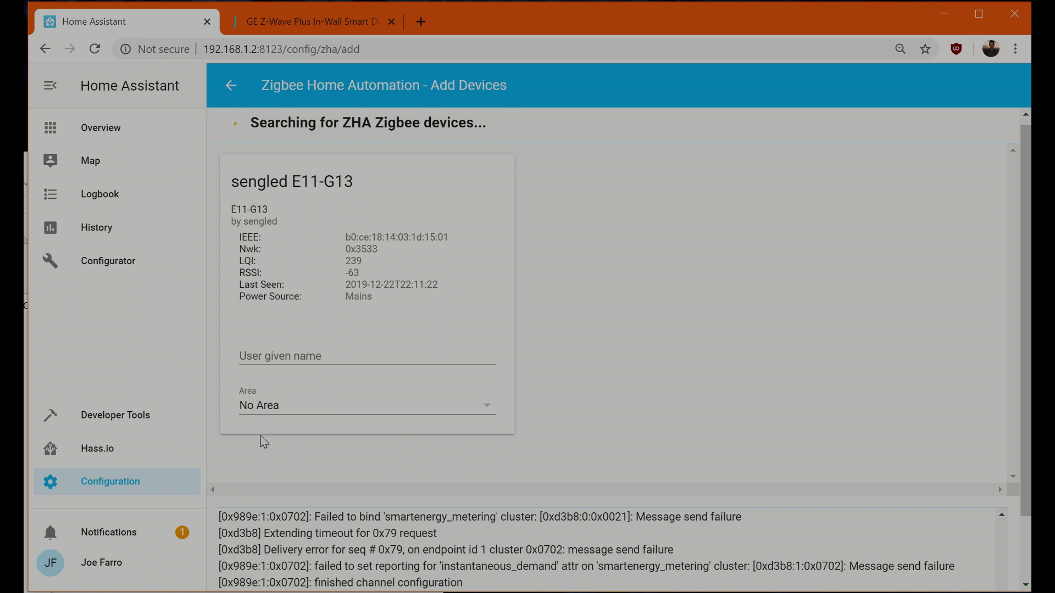
# - Name the Sengled bulb 'Bedside Lamp Guest Bedroom' and assign it to the Bedroom area
pyautogui.click(325, 357)
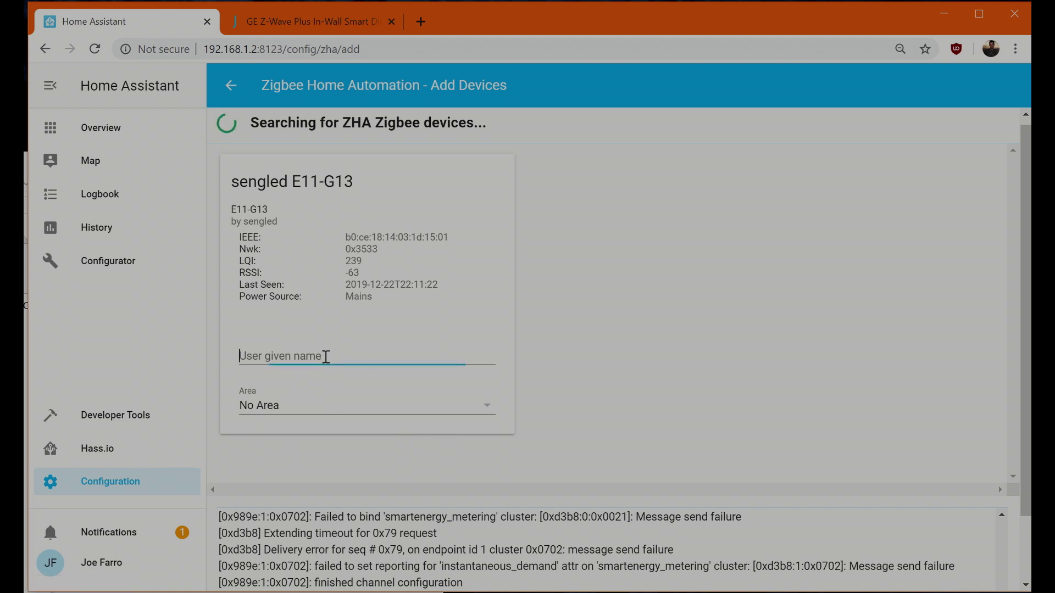
pyautogui.write('Beds')
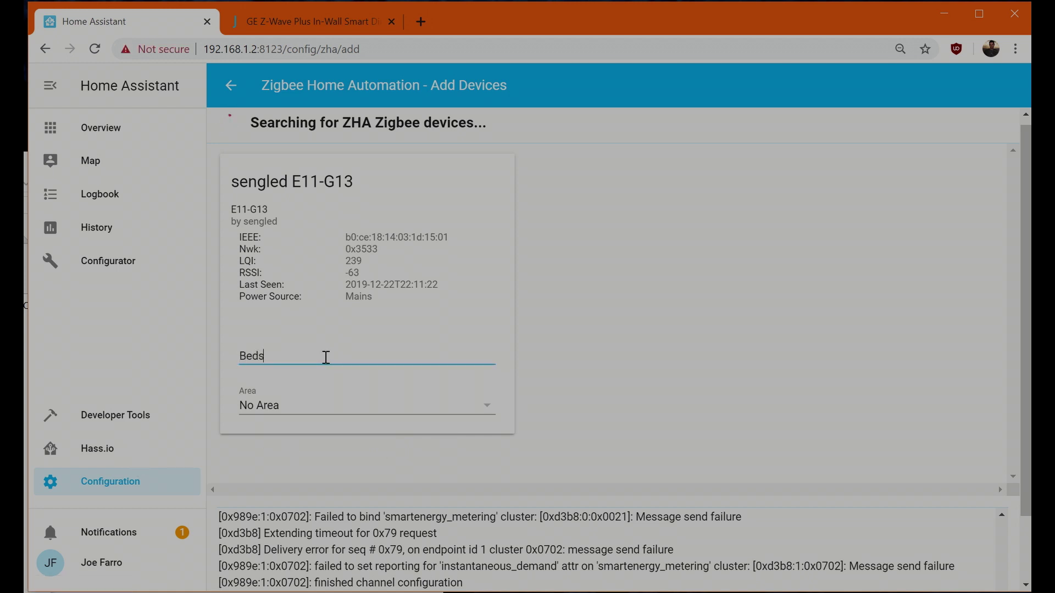
pyautogui.write('ide Lamp')
pyautogui.write(' Guest Bedr')
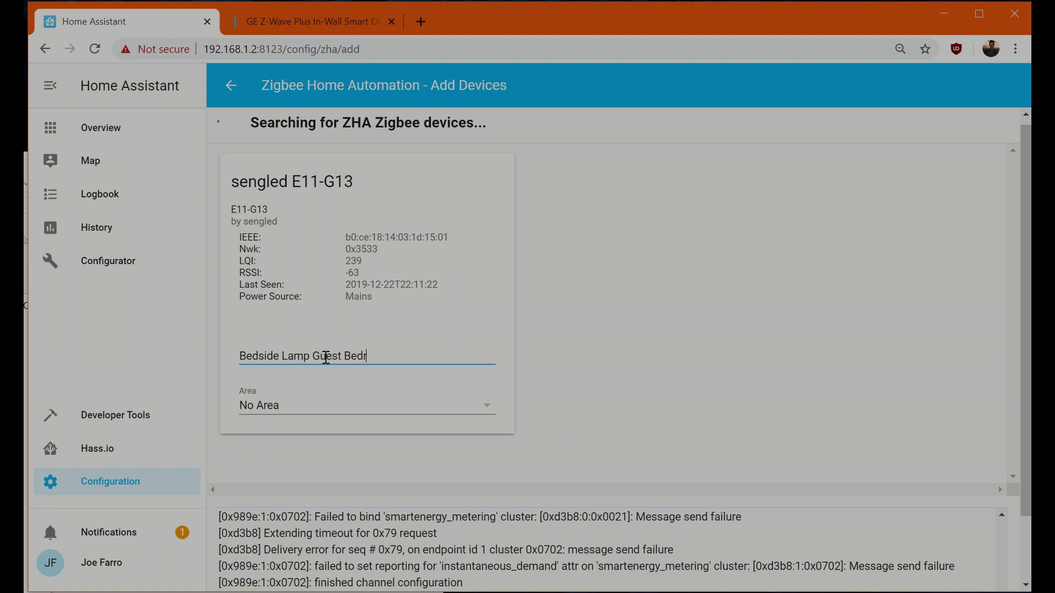
pyautogui.write('oom')
pyautogui.click(308, 405)
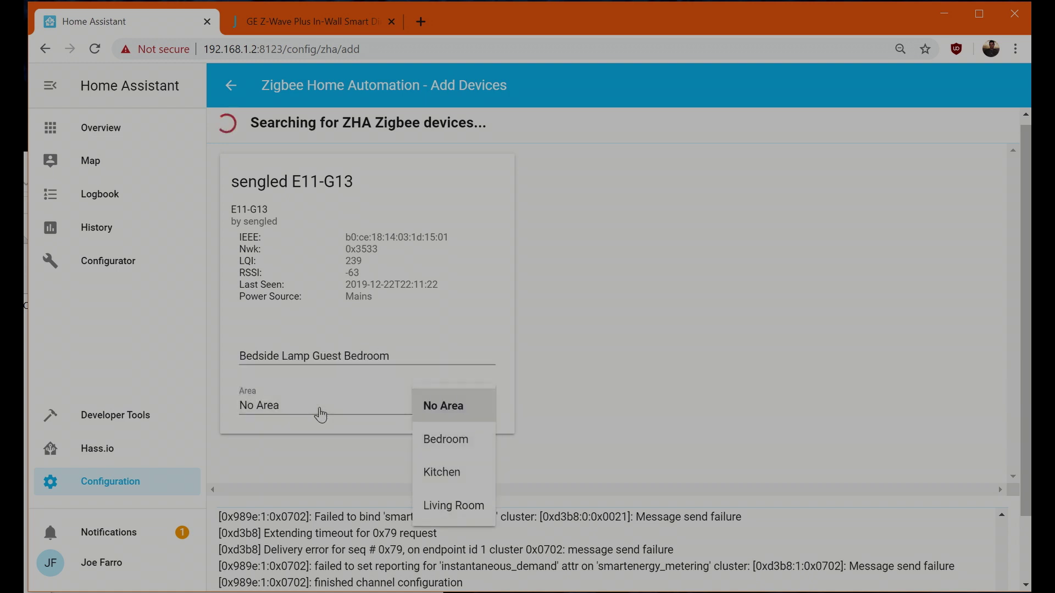
pyautogui.click(443, 438)
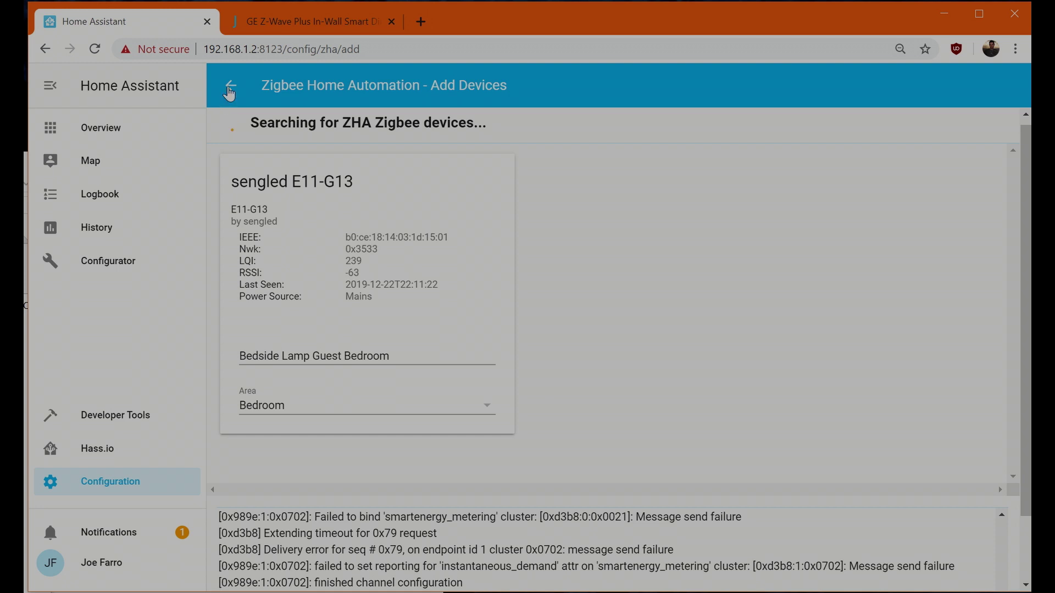
pyautogui.click(231, 87)
# - Dim Bedside Lamp Guest Bedroom, restore full brightness, and switch it off and back on
pyautogui.click(651, 305)
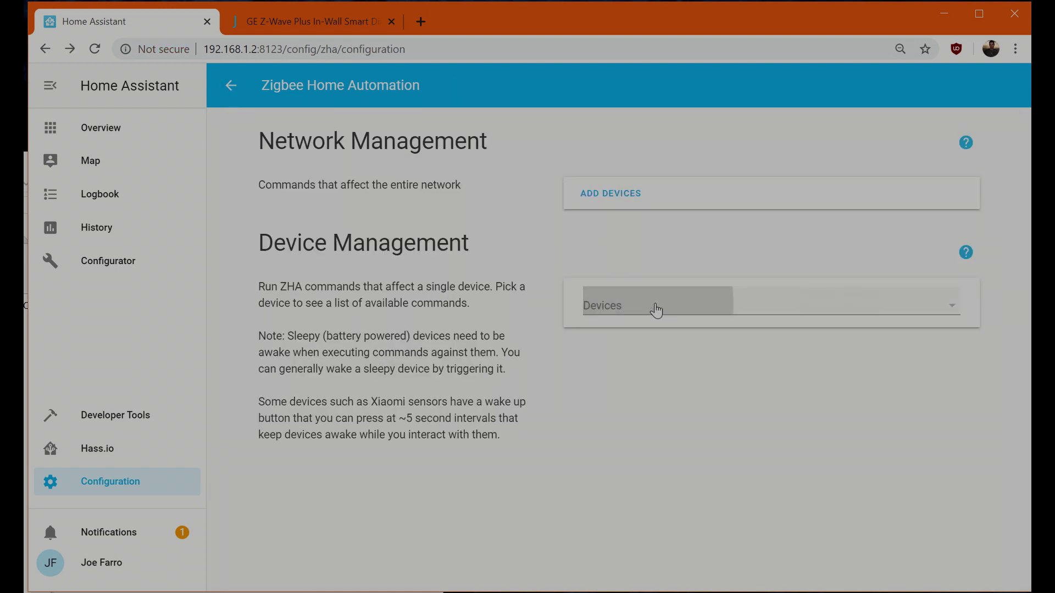
pyautogui.click(838, 301)
pyautogui.scroll(-1, 647, 441)
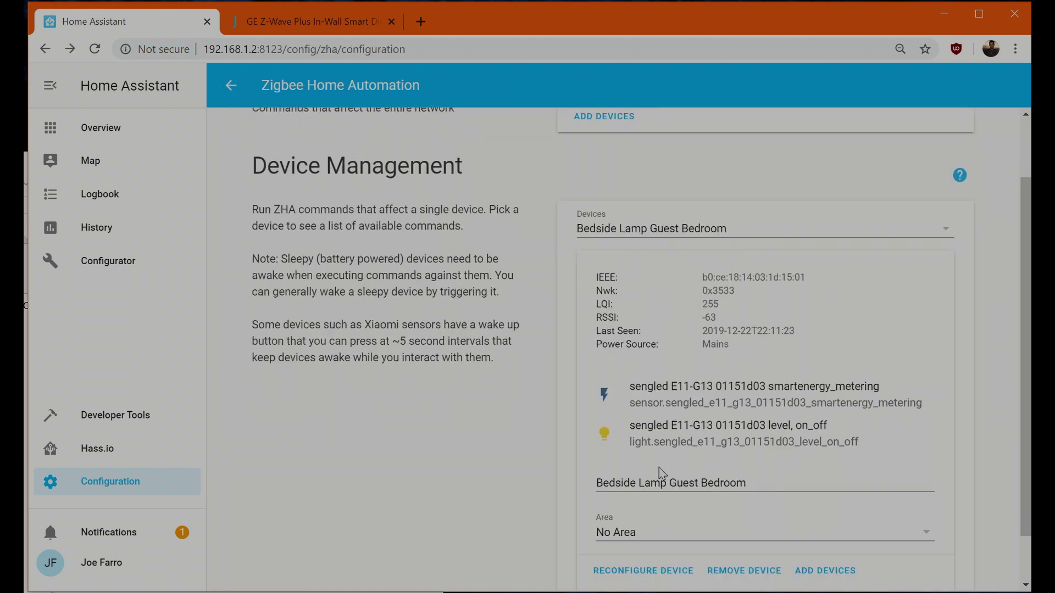
pyautogui.click(603, 437)
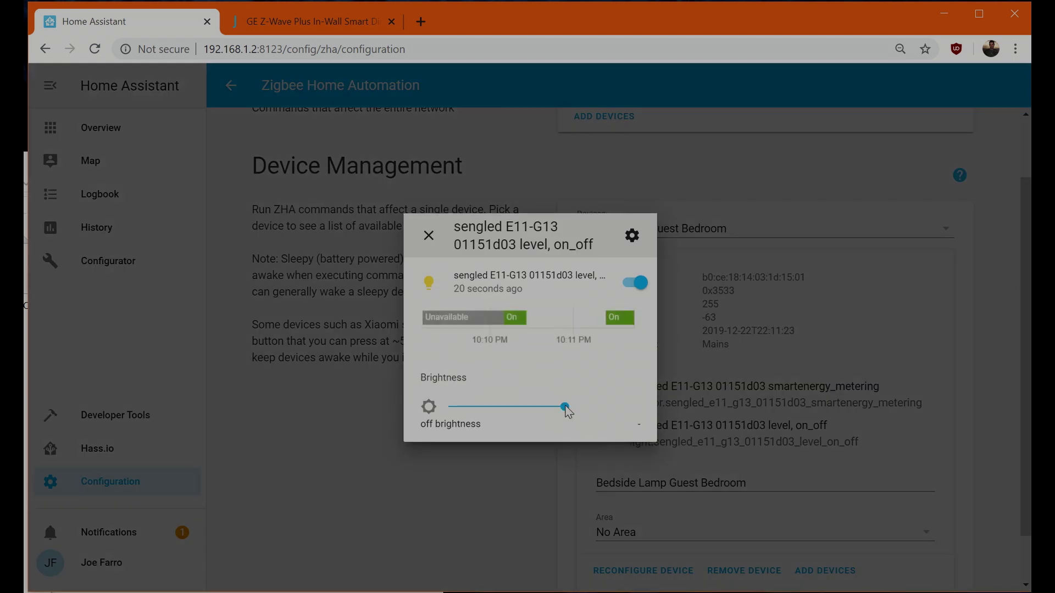
pyautogui.moveTo(566, 407); pyautogui.dragTo(484, 419)
pyautogui.moveTo(484, 419); pyautogui.dragTo(581, 424)
pyautogui.click(636, 288)
pyautogui.click(635, 287)
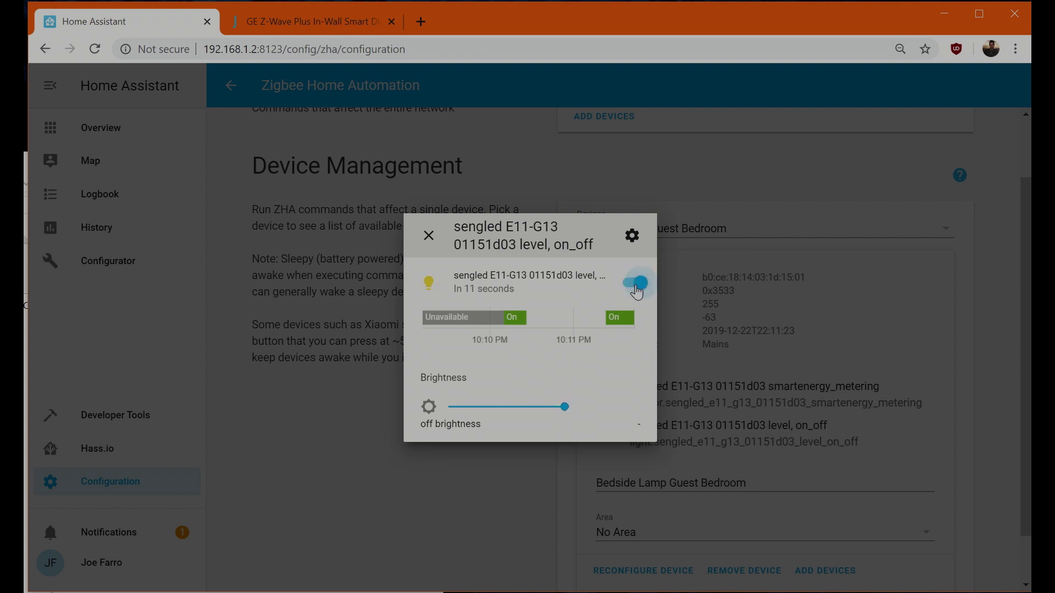
pyautogui.click(428, 237)
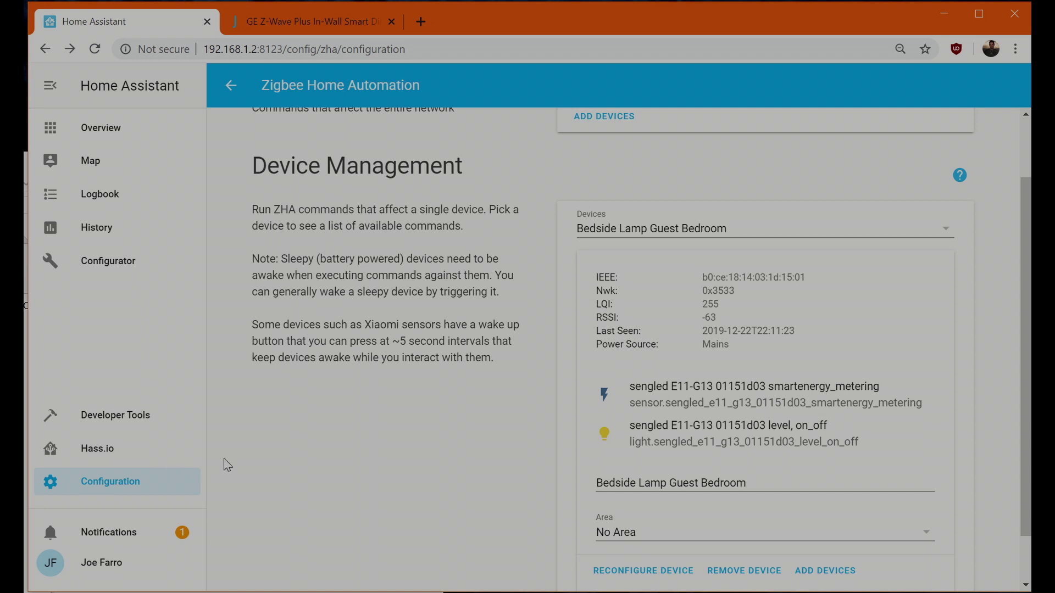
# - On the Home overview, check Makerspace's details and switch on the Bedroom card
pyautogui.click(99, 136)
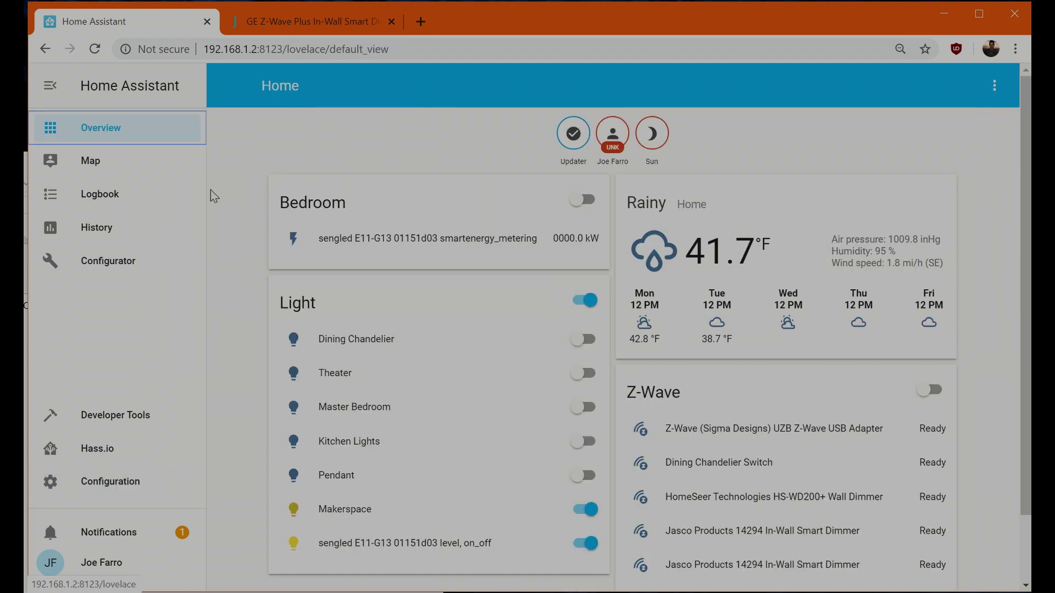
pyautogui.scroll(-2, 520, 239)
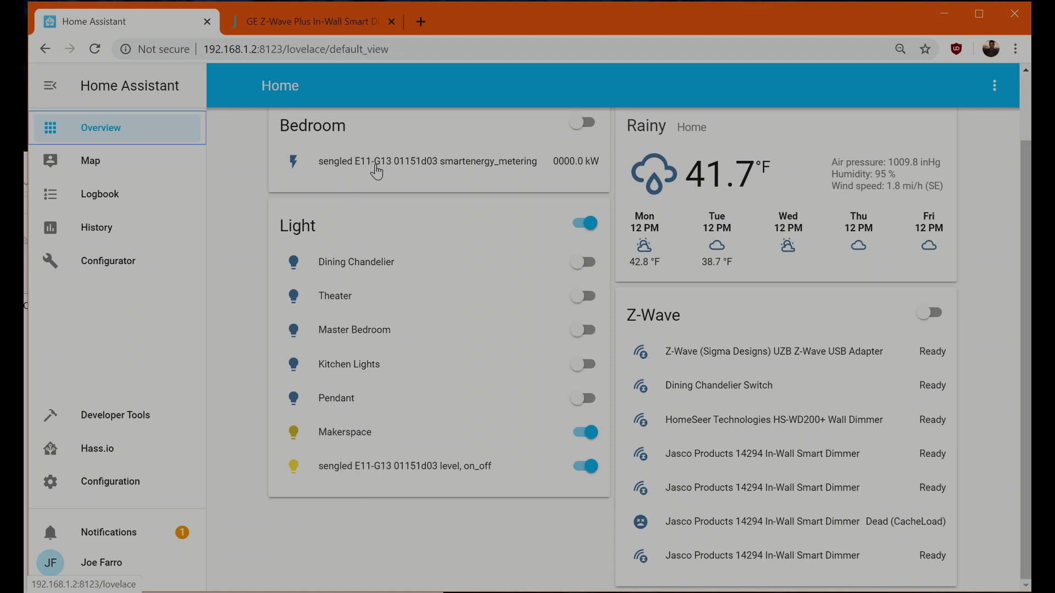
pyautogui.scroll(1, 387, 169)
pyautogui.scroll(1, 343, 238)
pyautogui.scroll(-2, 342, 302)
pyautogui.click(323, 445)
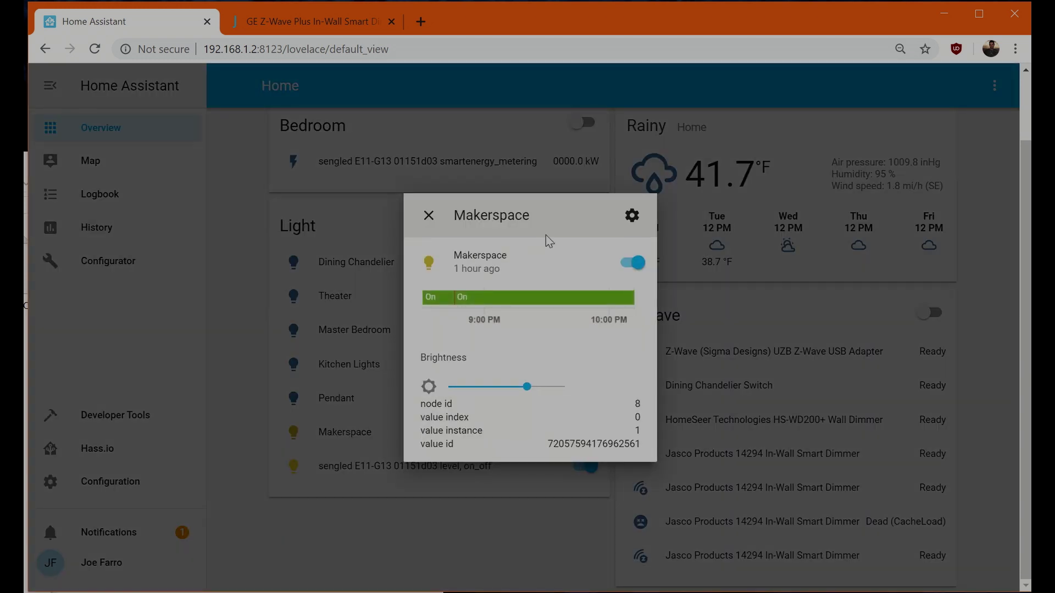
pyautogui.click(429, 219)
pyautogui.scroll(1, 363, 281)
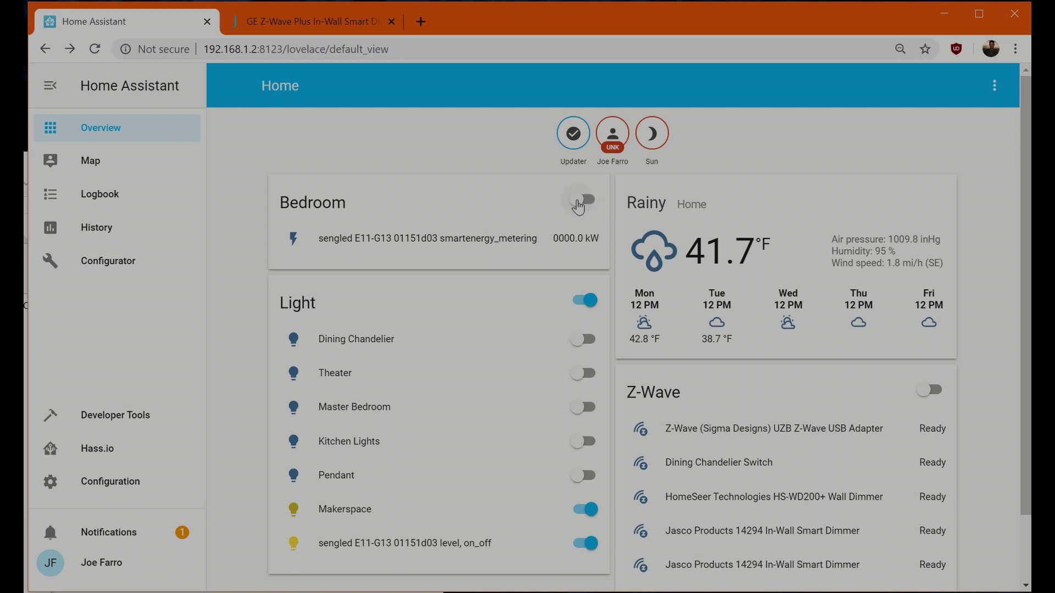
pyautogui.click(579, 207)
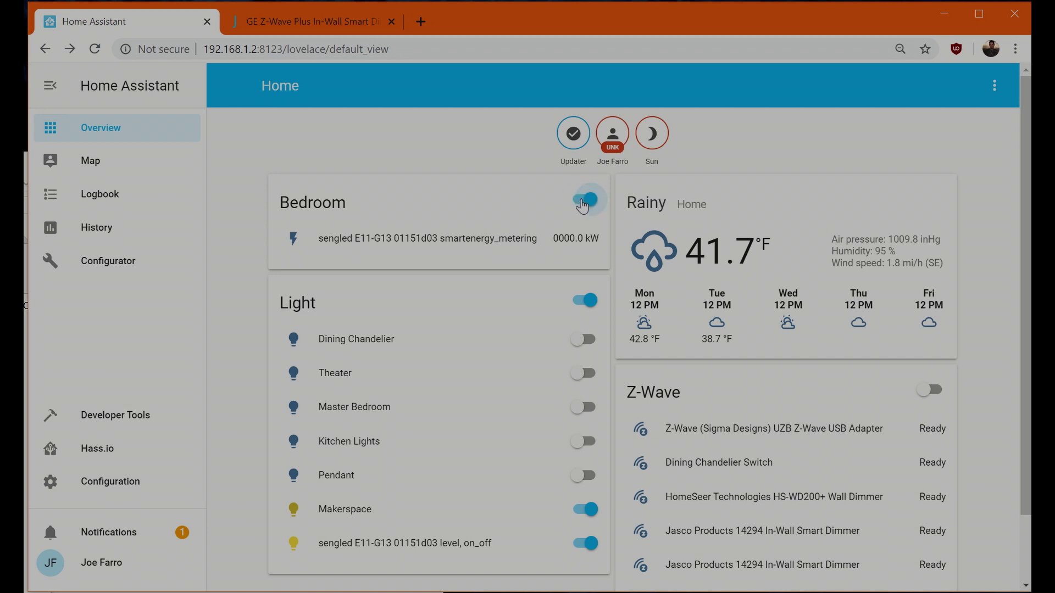